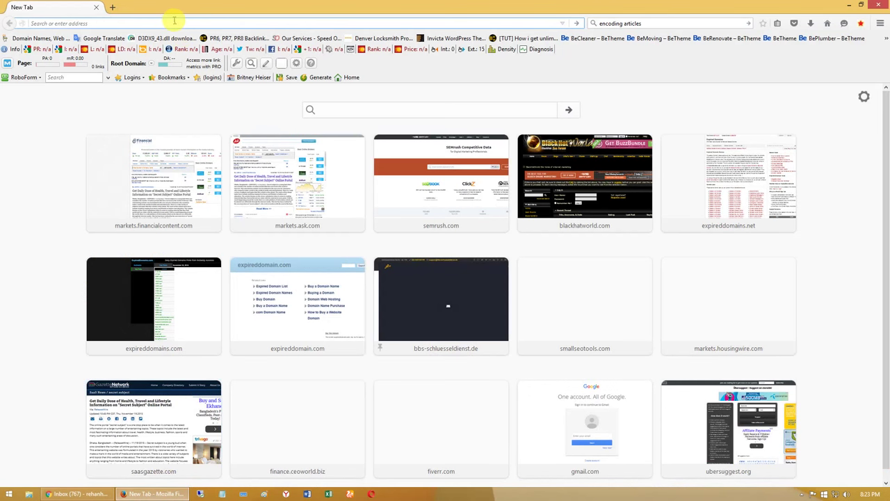
# Step: Go to expireddomains.net and open the form for creating a free account
pyautogui.click(175, 23)
pyautogui.write('expire')
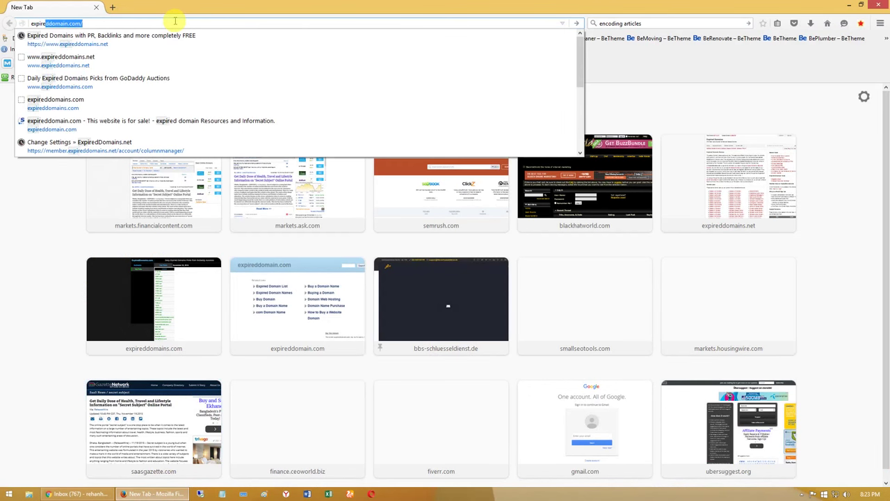
pyautogui.write('ddomains')
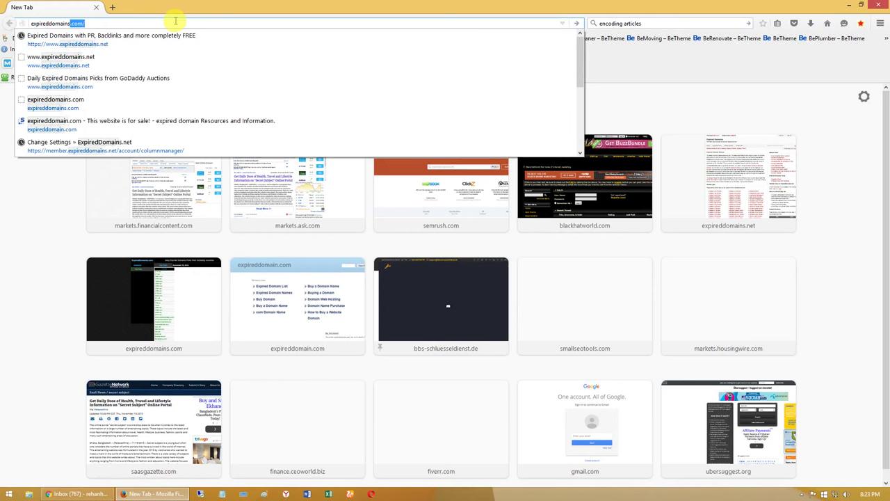
pyautogui.write('.net')
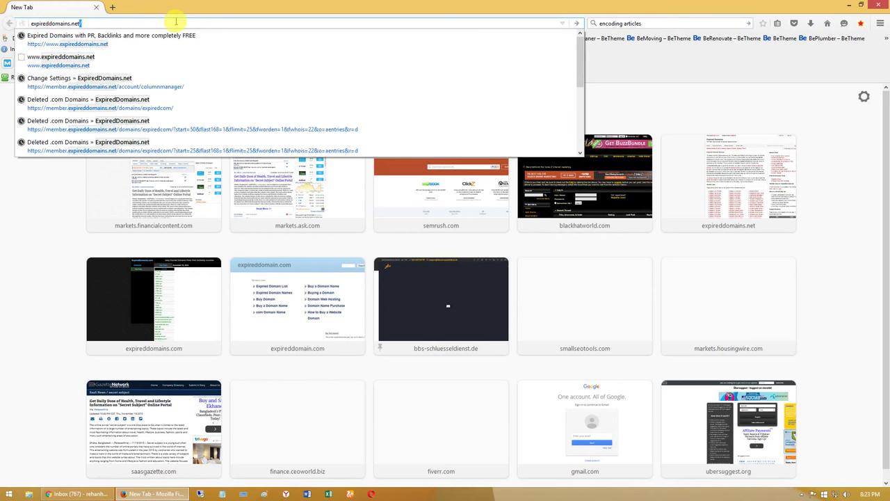
pyautogui.press('Return')
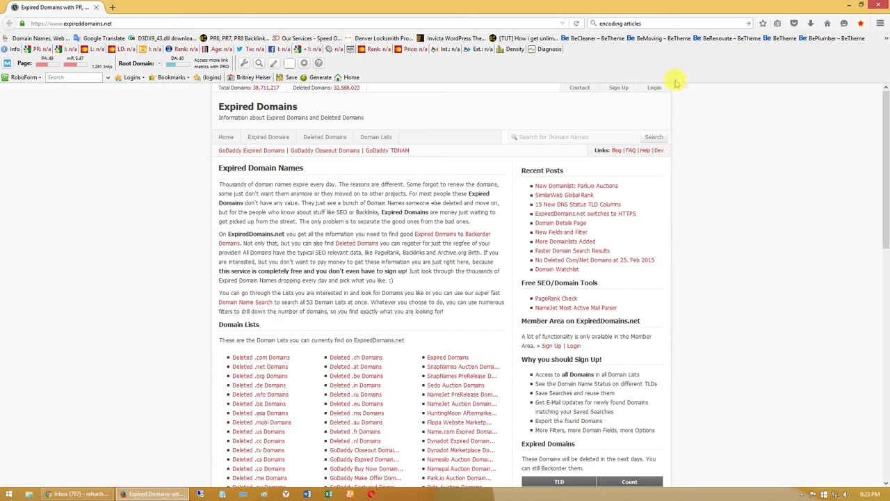
pyautogui.click(619, 89)
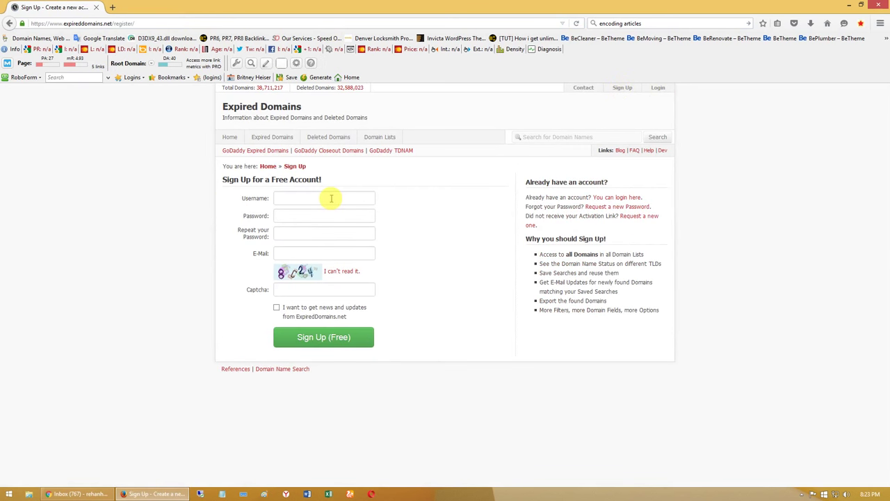
# Step: Enter the account username in the sign-up form, then fill in the password and its repetition
pyautogui.click(334, 198)
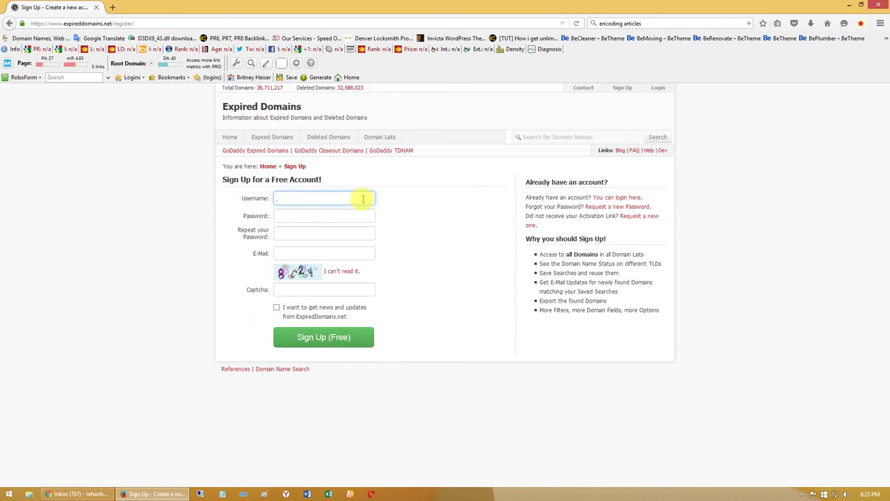
pyautogui.write('nishat')
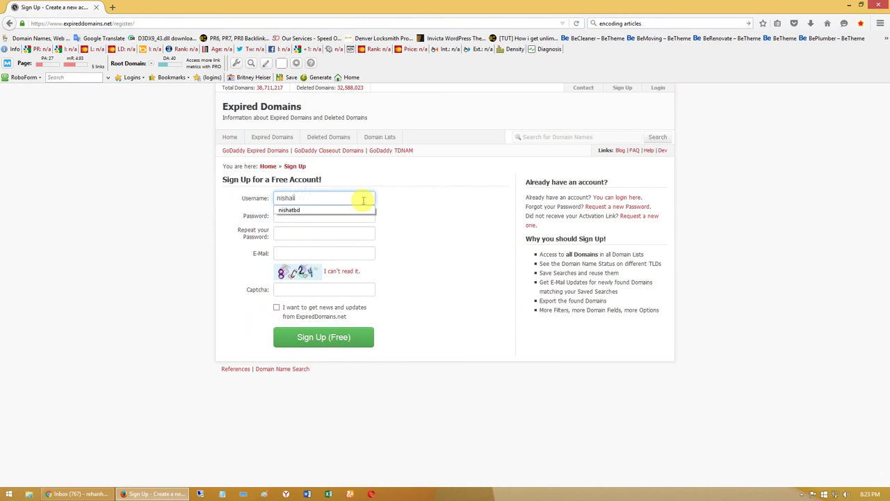
pyautogui.write('bd')
pyautogui.click(320, 219)
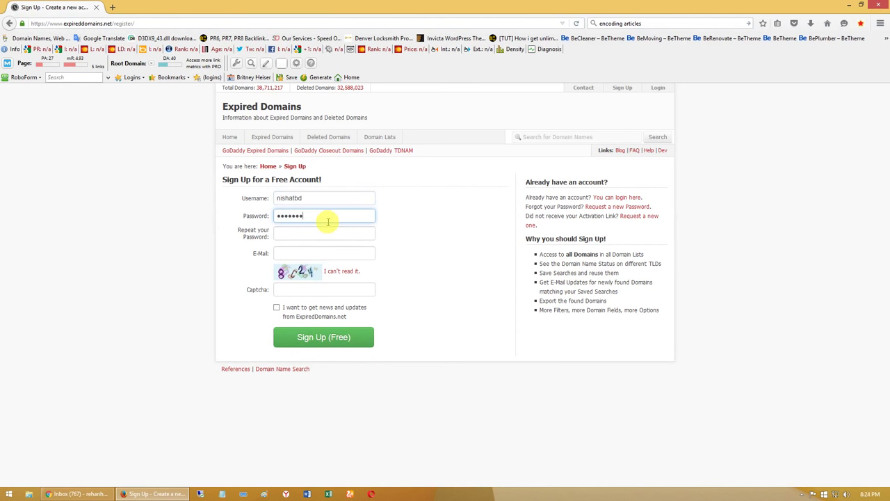
pyautogui.click(326, 235)
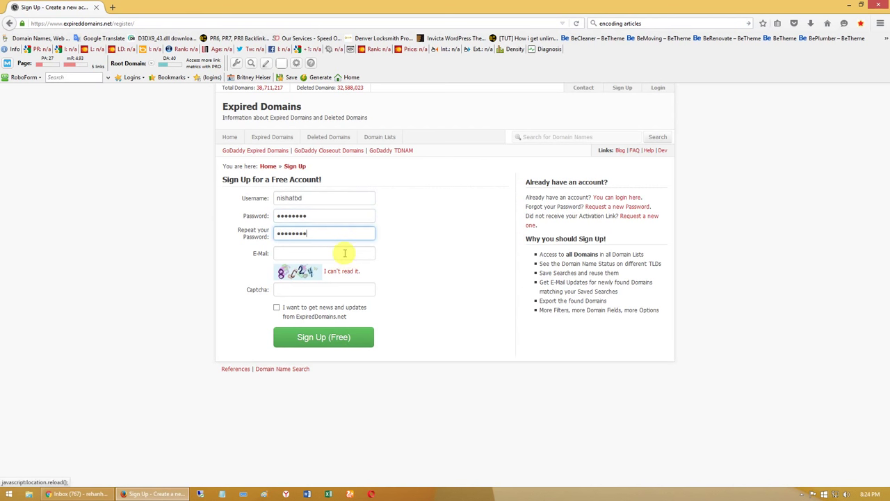
# Step: Fill in the sign-up form's e-mail address and captcha, and opt in to news and updates from ExpiredDomains.net
pyautogui.click(343, 253)
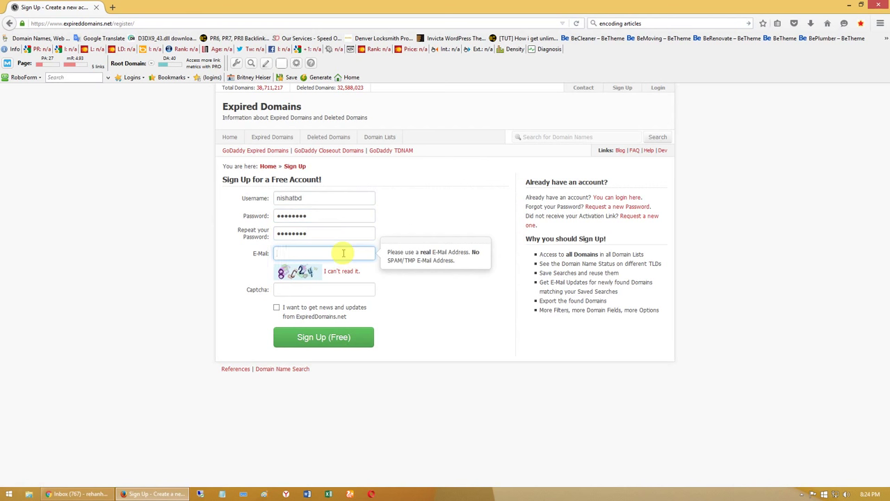
pyautogui.write('bb')
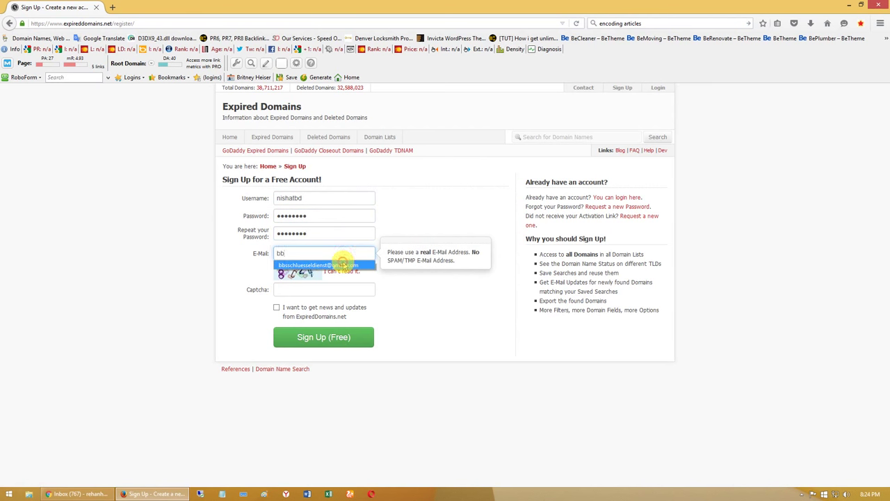
pyautogui.click(335, 265)
pyautogui.click(305, 290)
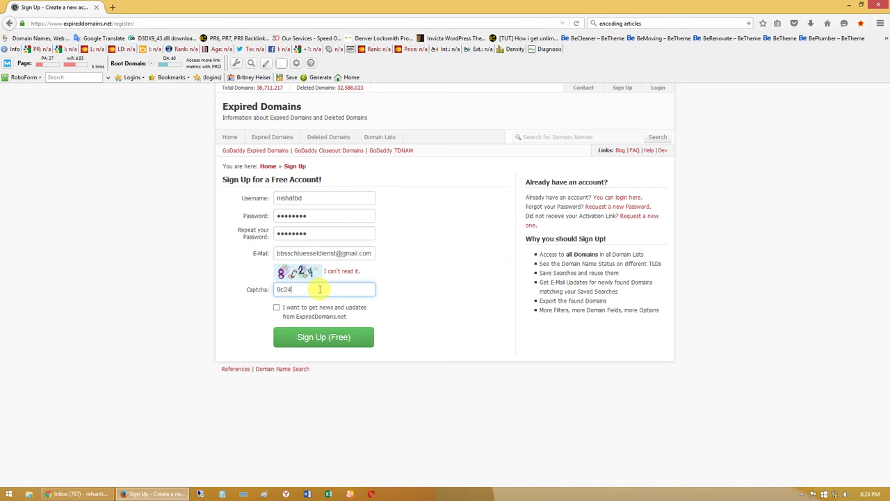
pyautogui.click(276, 308)
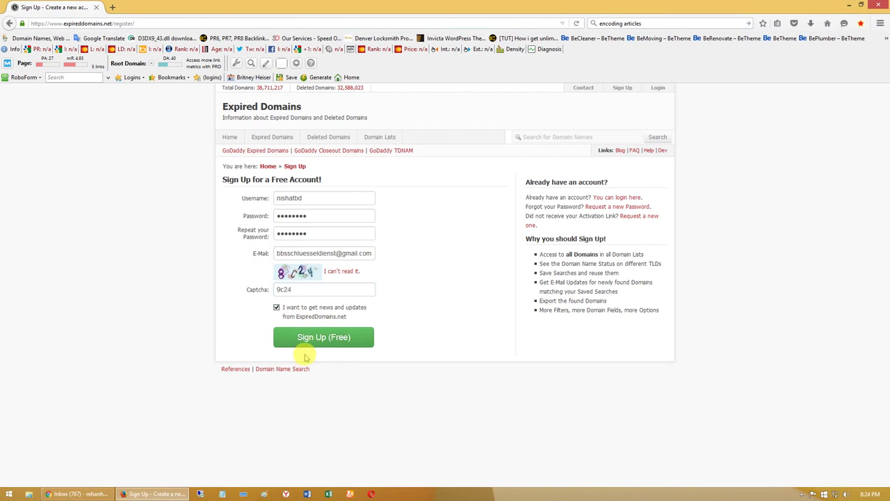
# Step: Open the gmail.com inbox in a new browser tab
pyautogui.click(112, 8)
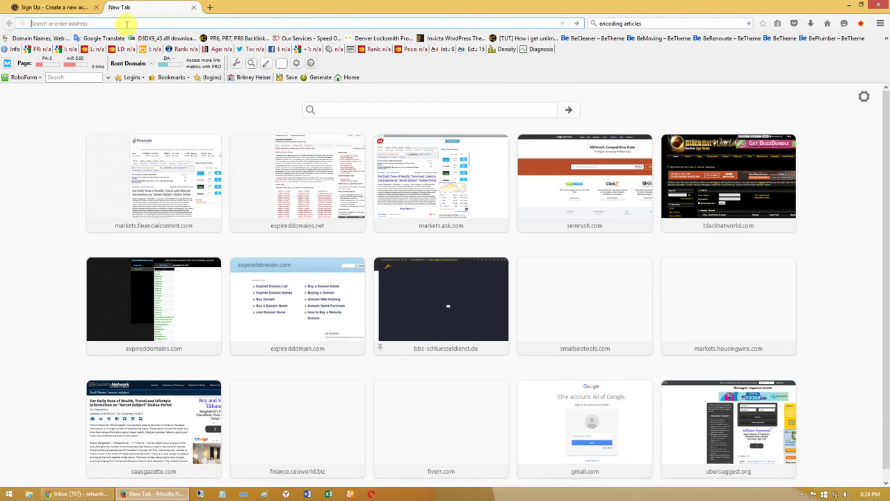
pyautogui.write('gma')
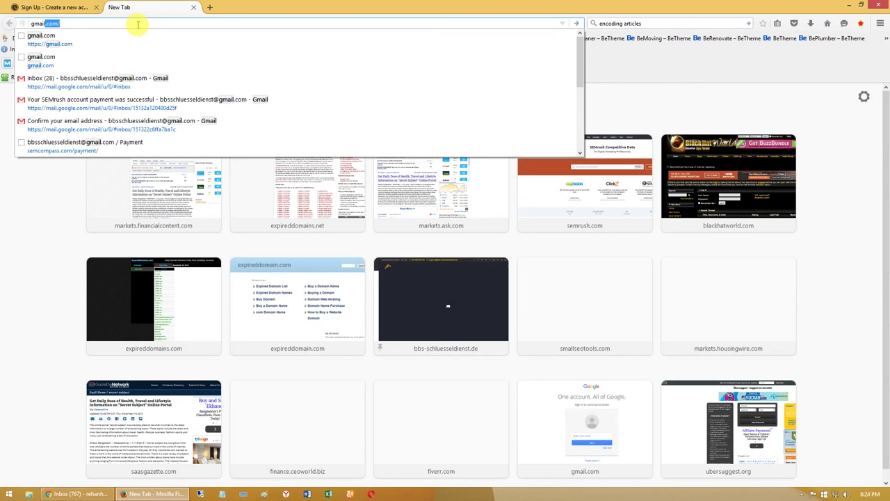
pyautogui.write('il.com')
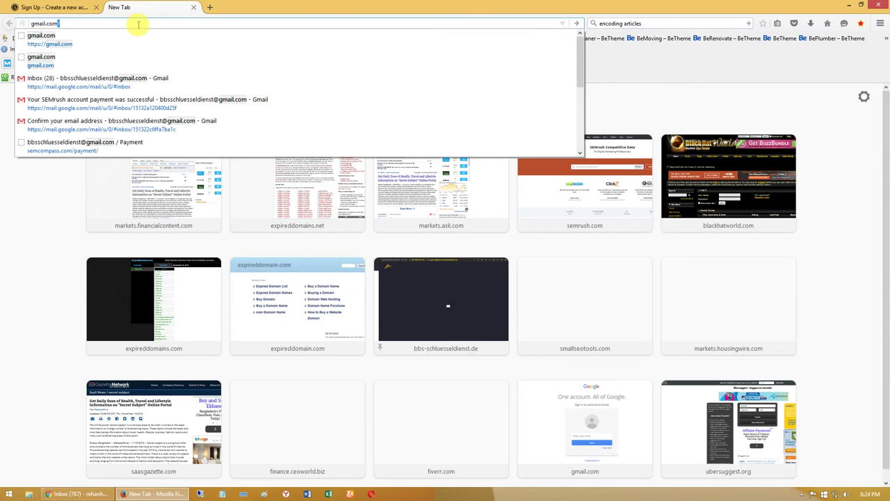
pyautogui.press('Return')
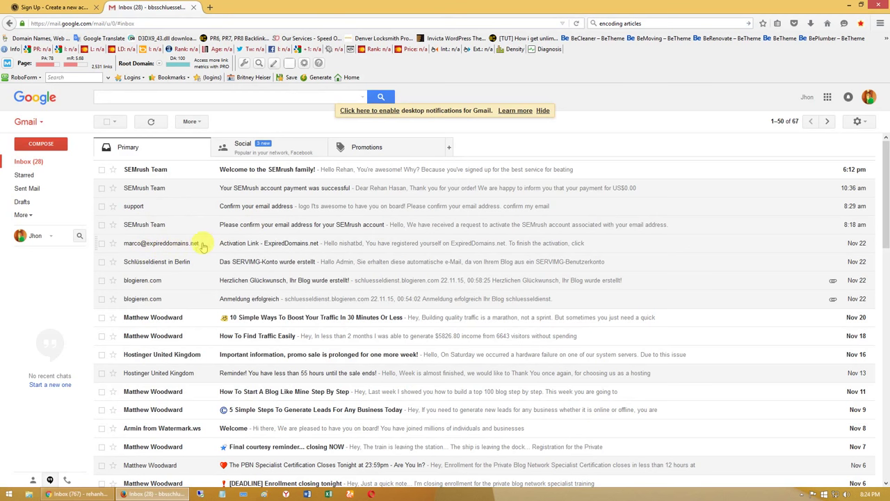
# Step: Follow the activation link in the ExpiredDomains.net e-mail, closing the sign-up page, and open the site's login page
pyautogui.click(196, 245)
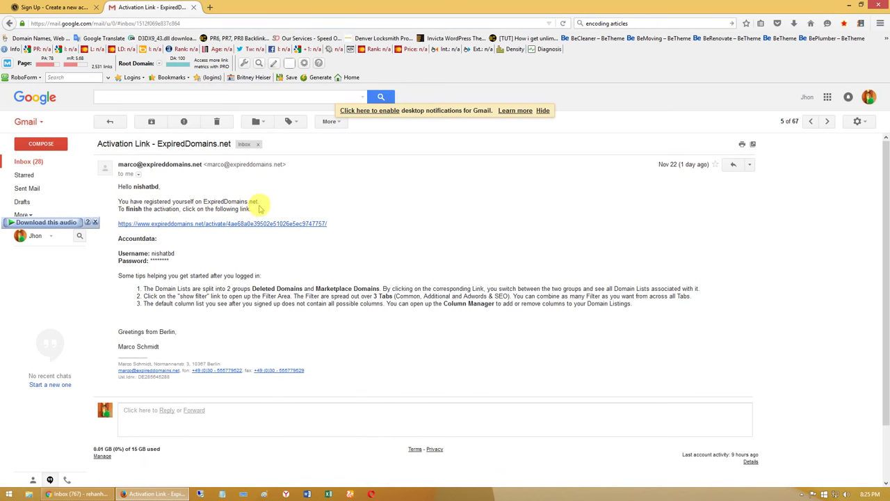
pyautogui.click(162, 227)
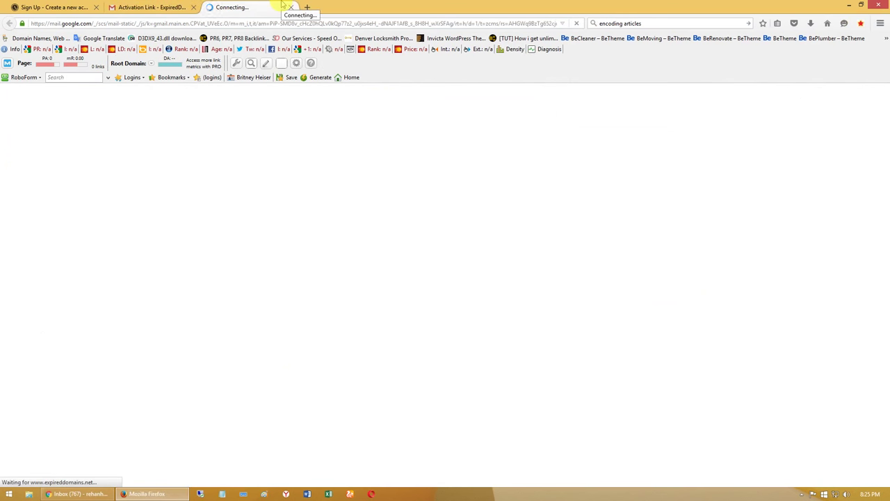
pyautogui.click(96, 8)
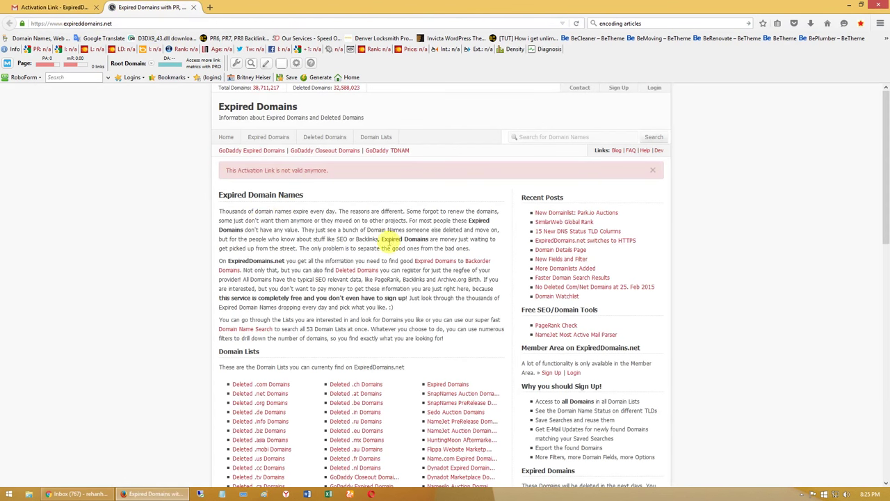
pyautogui.click(654, 89)
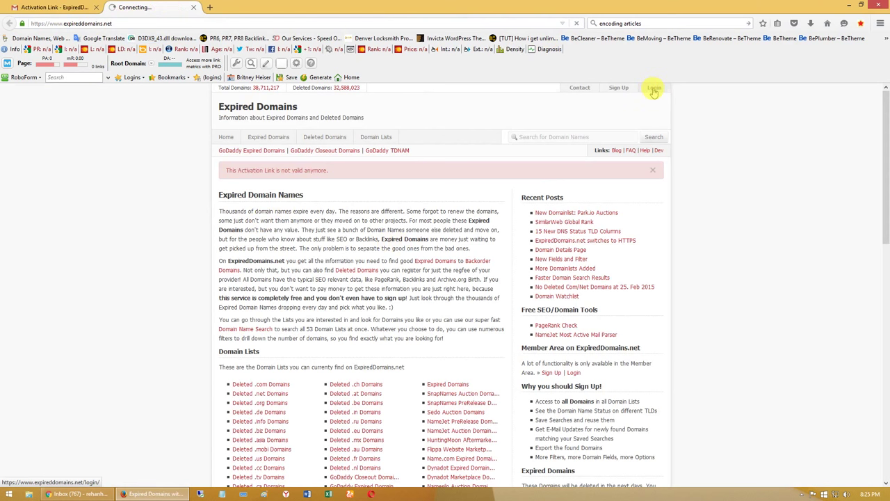
# Step: Try to log in with the account username and password, with Remember Me enabled
pyautogui.click(332, 196)
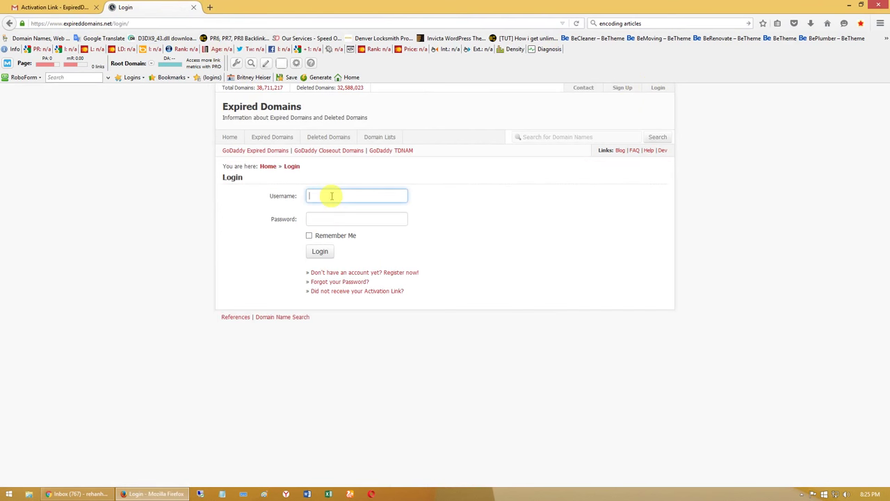
pyautogui.write('ni')
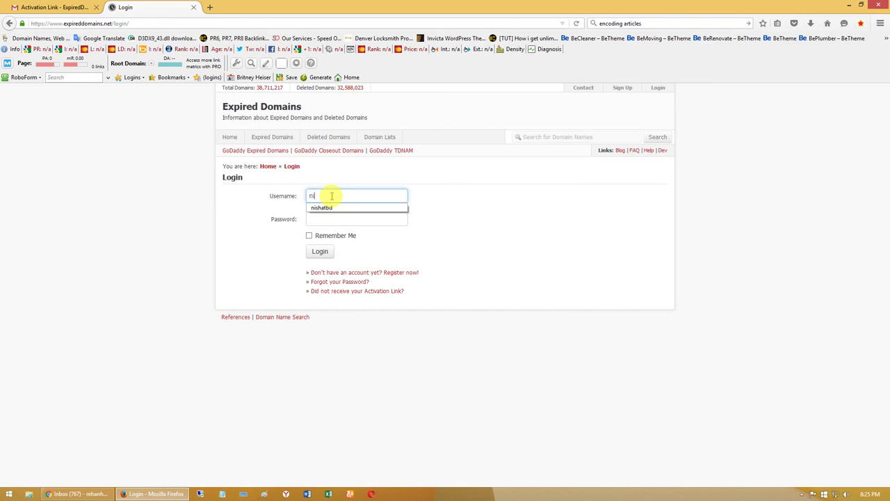
pyautogui.write('shatbd')
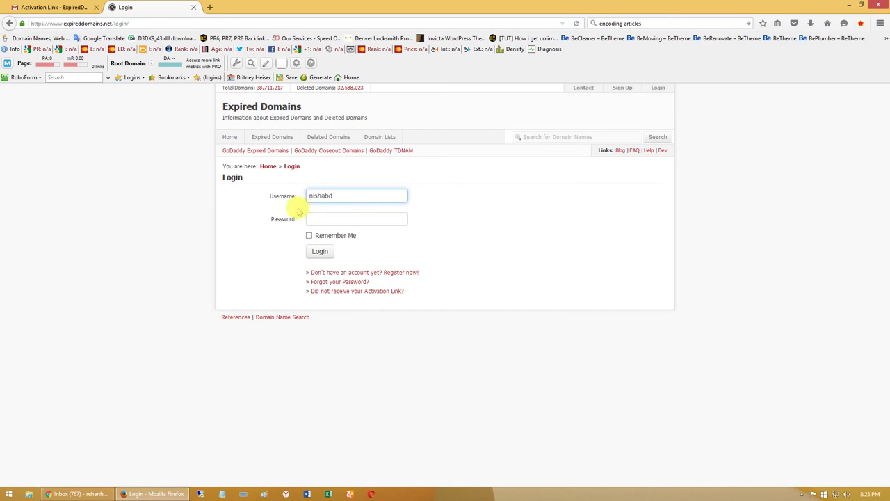
pyautogui.click(313, 223)
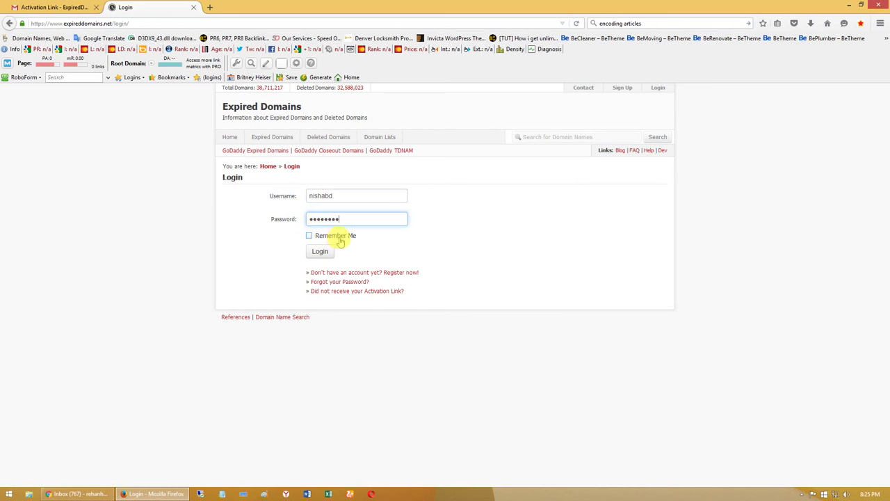
pyautogui.click(309, 236)
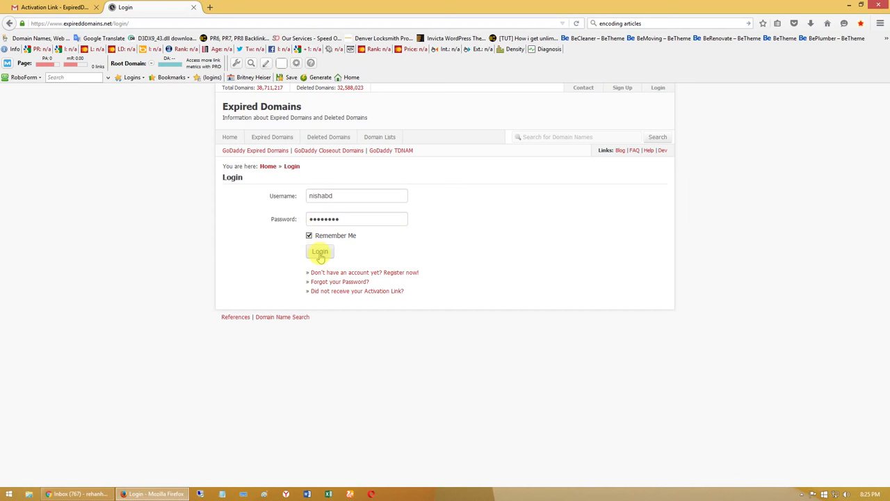
pyautogui.click(320, 252)
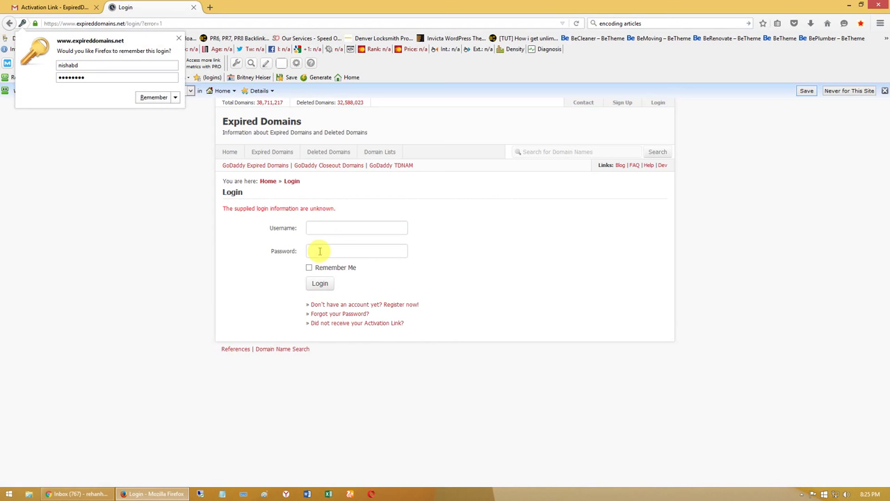
# Step: Log in to the member area with the corrected username and the account password, with Remember Me enabled
pyautogui.click(334, 229)
pyautogui.write('nisha')
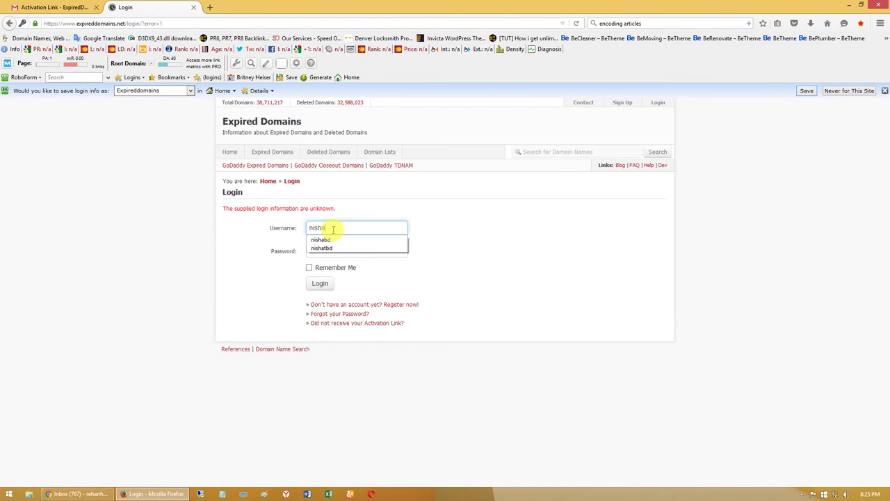
pyautogui.write('tbd')
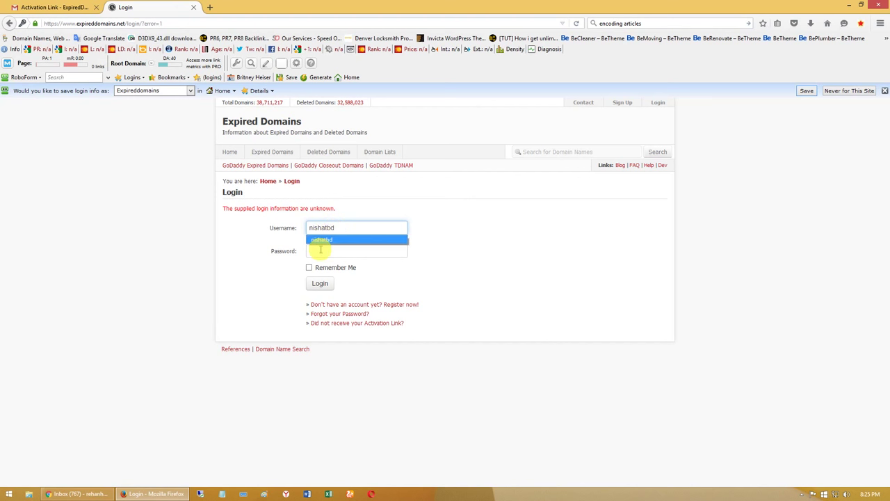
pyautogui.click(320, 240)
pyautogui.click(321, 250)
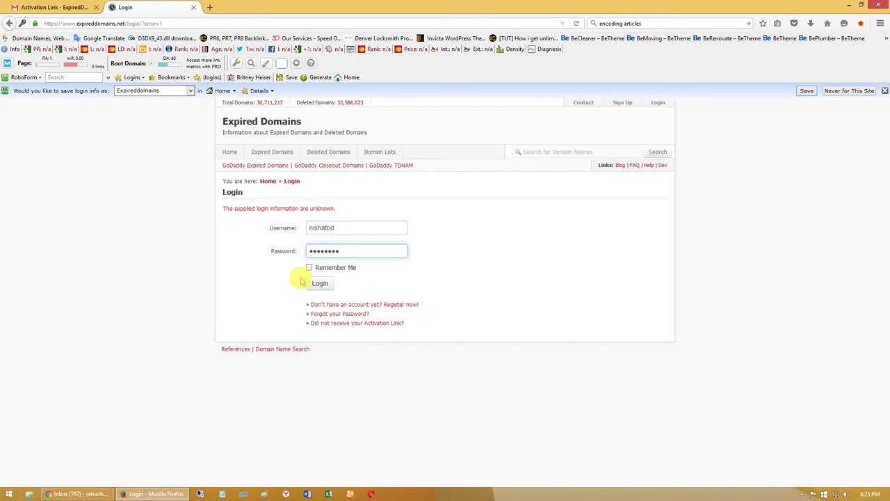
pyautogui.click(309, 267)
pyautogui.click(320, 283)
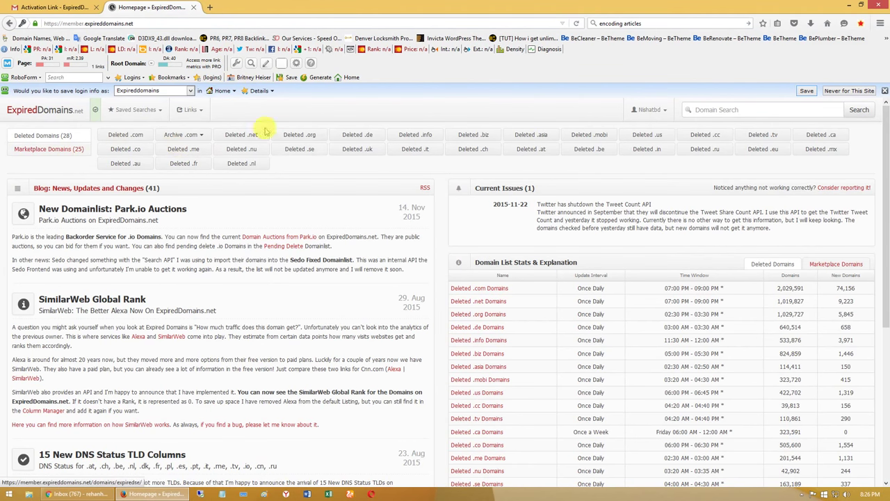
# Step: Open the account's Column Manager and add "ACR - Archive.org Number of Crawl Results" at the end of the selected columns
pyautogui.click(662, 111)
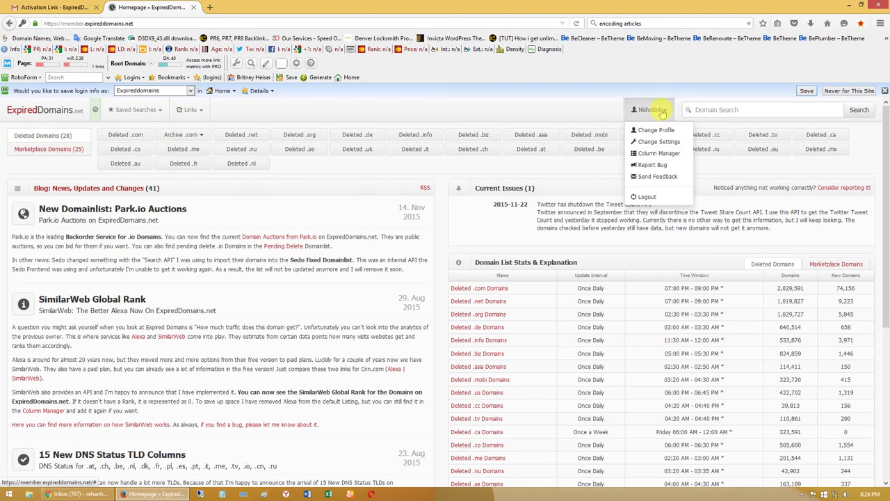
pyautogui.click(651, 153)
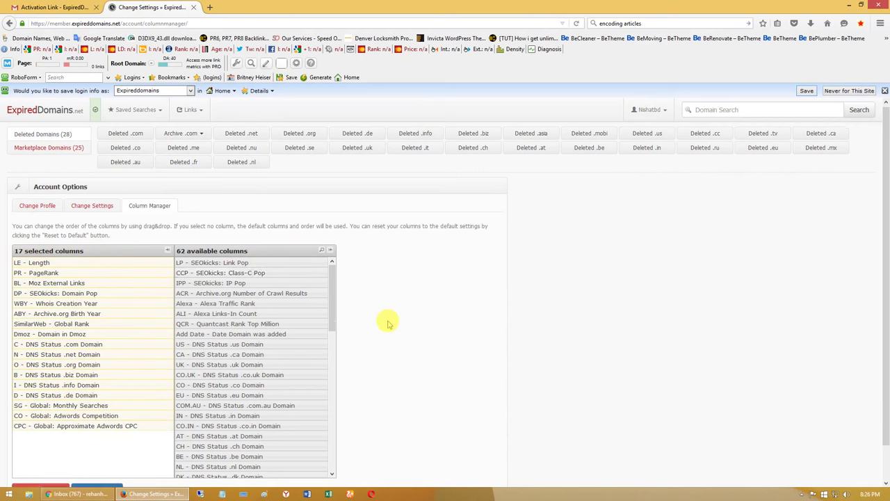
pyautogui.scroll(-1, 388, 322)
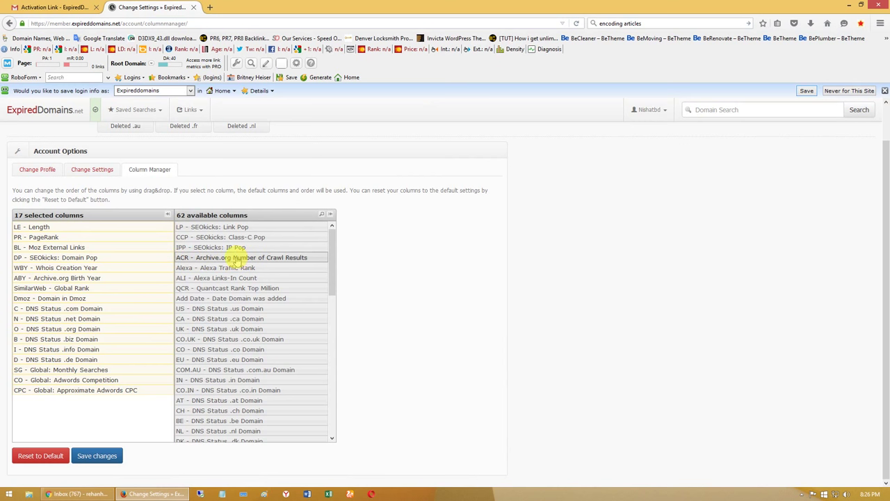
pyautogui.moveTo(237, 258); pyautogui.dragTo(67, 395)
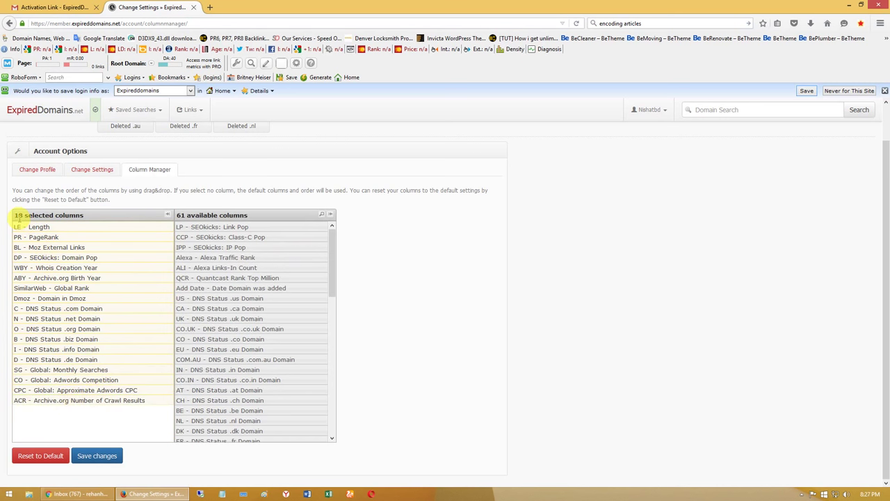
# Step: Save the column selection and open the list of deleted .com domains
pyautogui.click(97, 456)
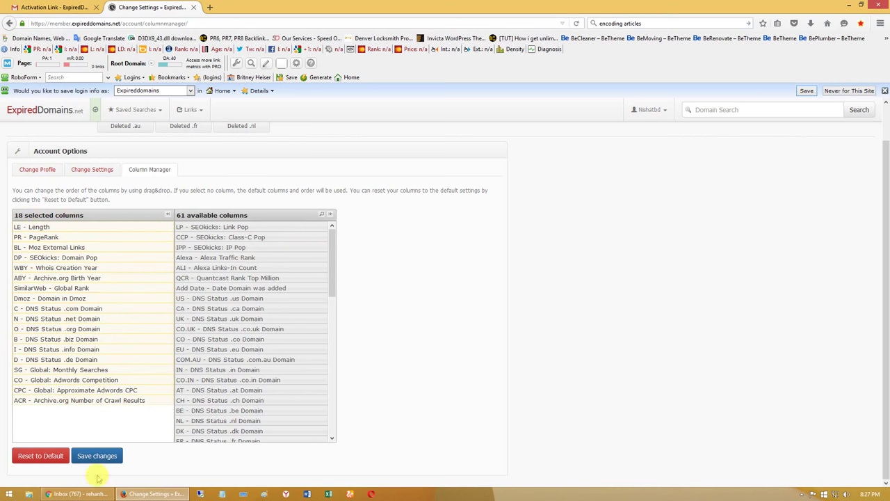
pyautogui.click(96, 457)
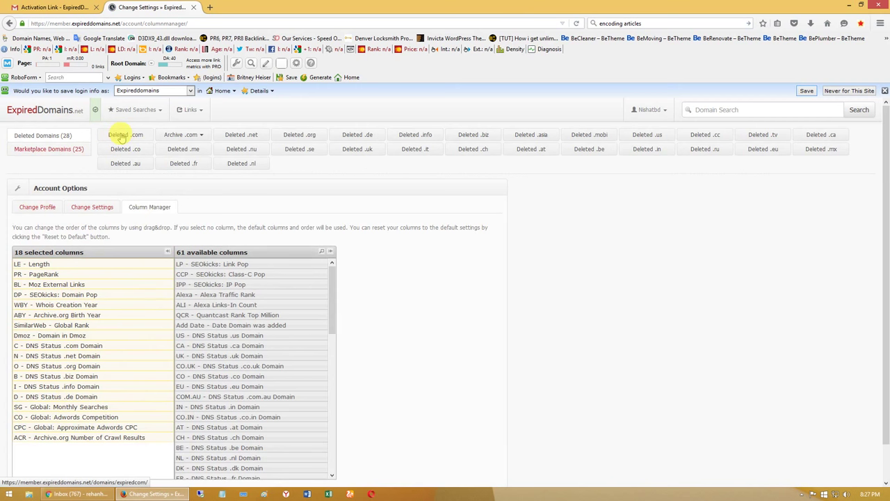
pyautogui.click(121, 137)
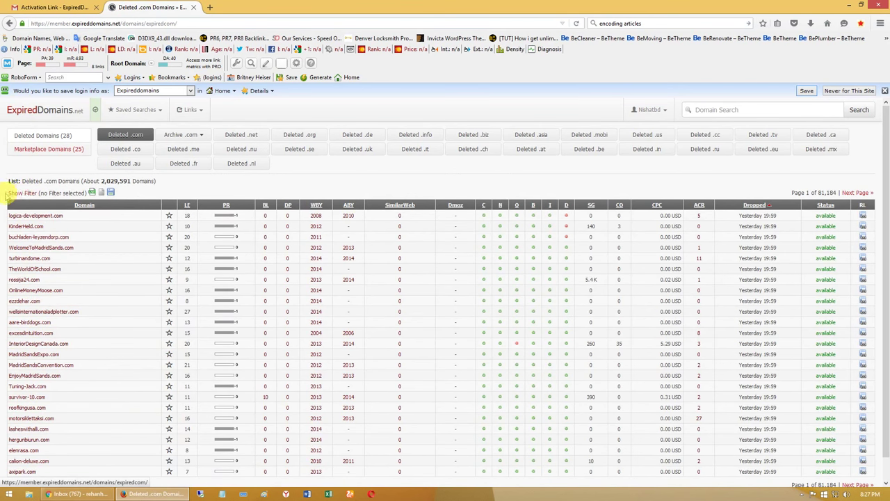
# Step: Show the list's filter options, with only new last 7 days and only available domains enabled, and set 100 domains per page
pyautogui.click(21, 194)
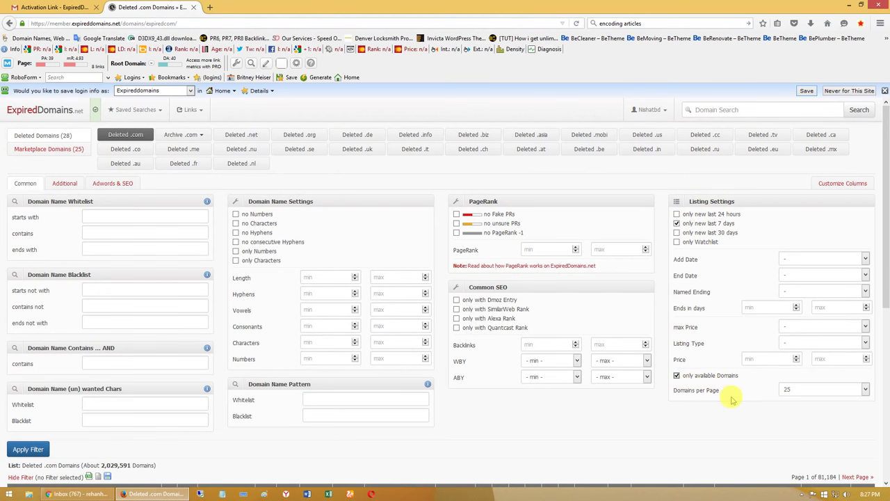
pyautogui.click(788, 391)
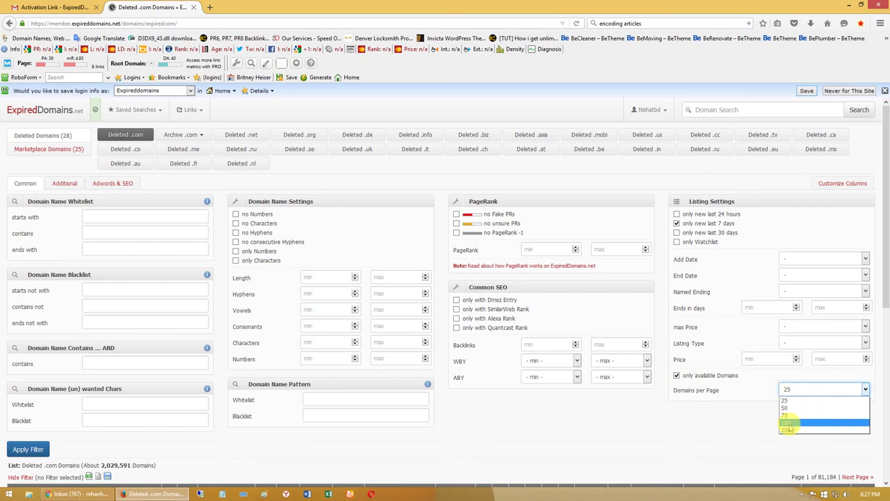
pyautogui.click(789, 424)
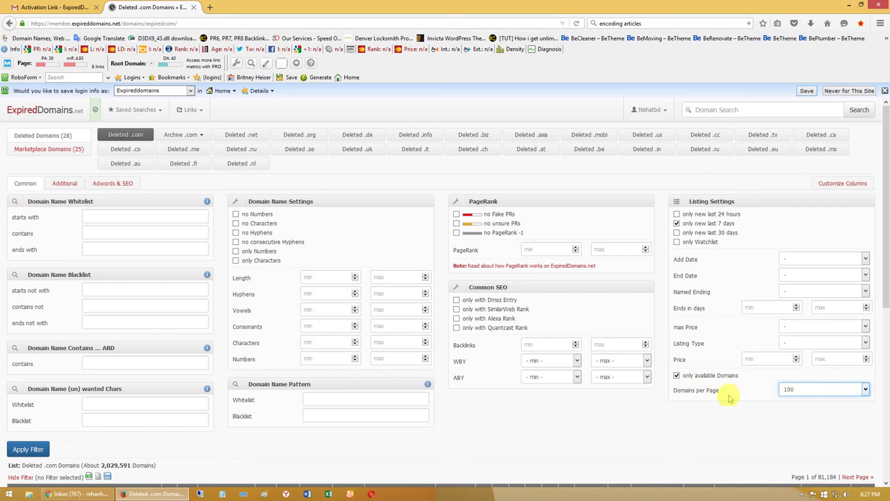
# Step: Restrict the additional keyword filter to English and apply the filters to the deleted .com list
pyautogui.click(61, 186)
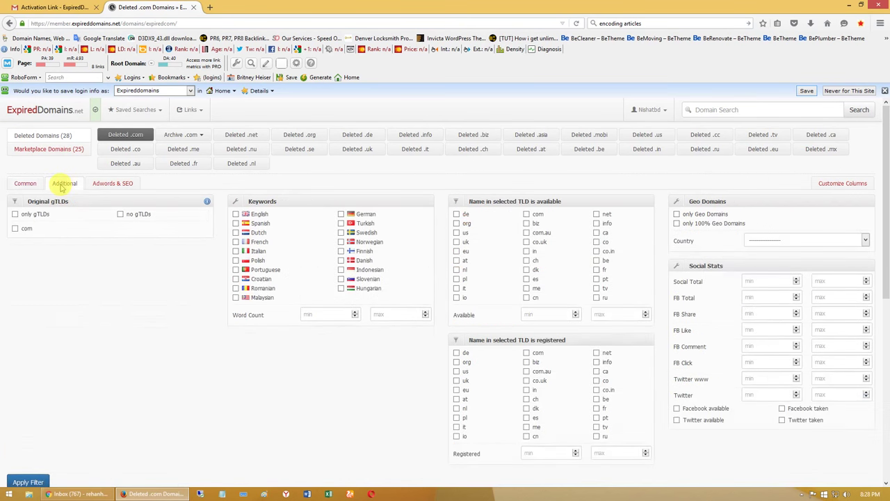
pyautogui.click(236, 214)
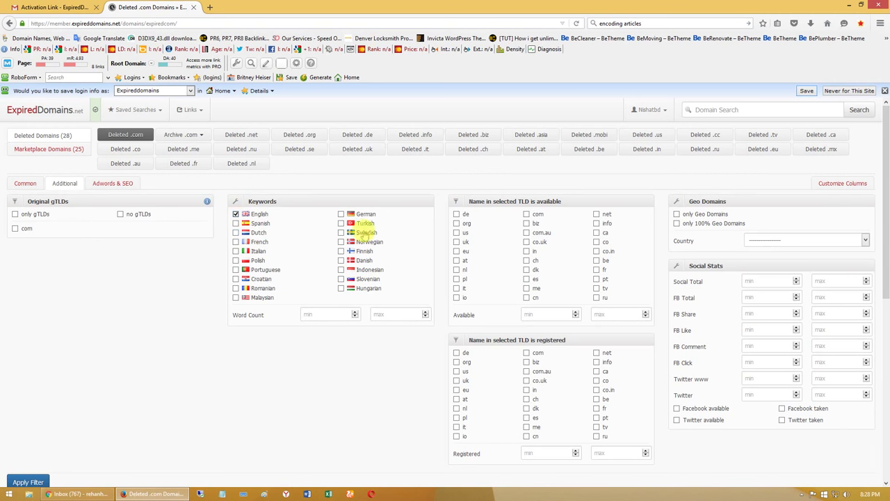
pyautogui.scroll(-3, 62, 424)
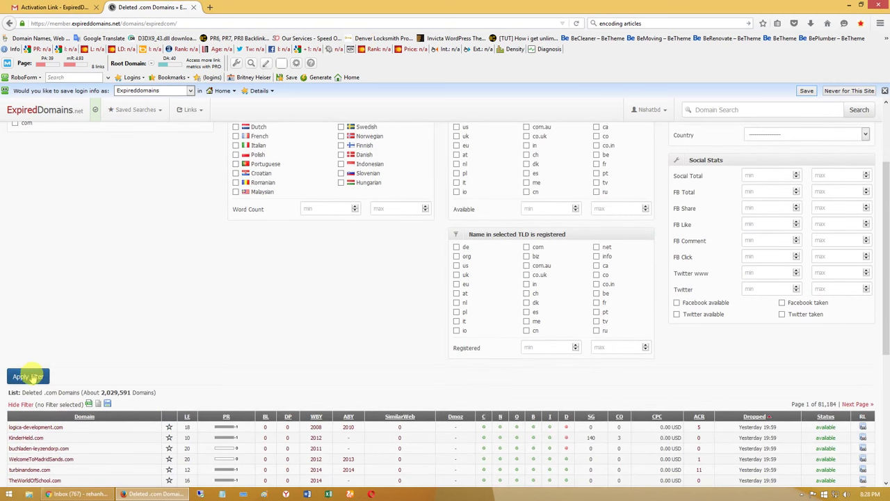
pyautogui.click(28, 376)
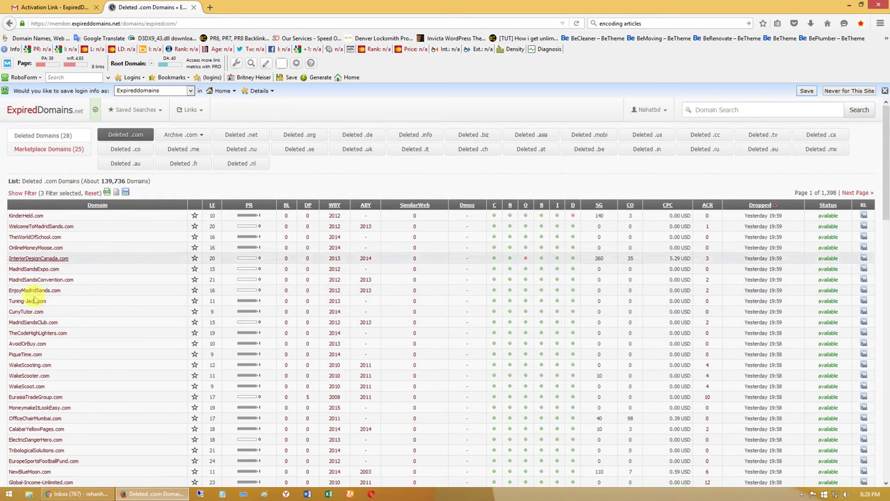
# Step: Copy the domain KinderHeld.com from the list, visit it in a new tab to check it, and close that tab
pyautogui.scroll(-4, 88, 302)
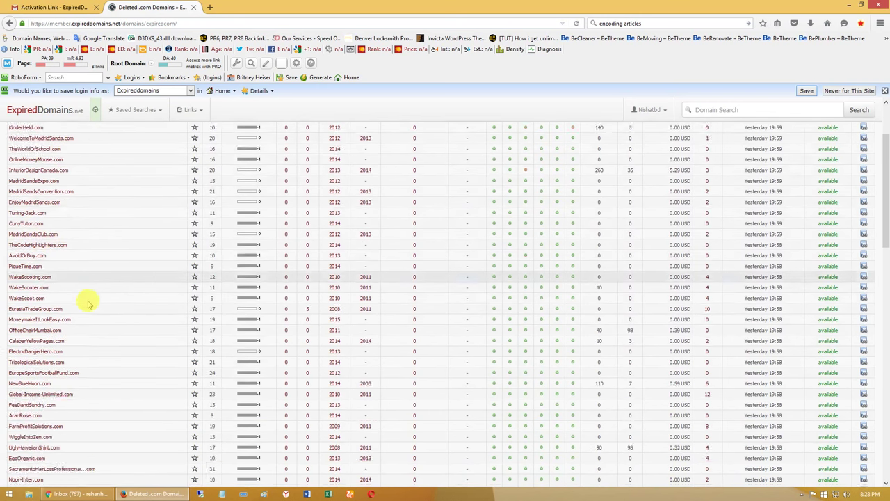
pyautogui.scroll(4, 88, 306)
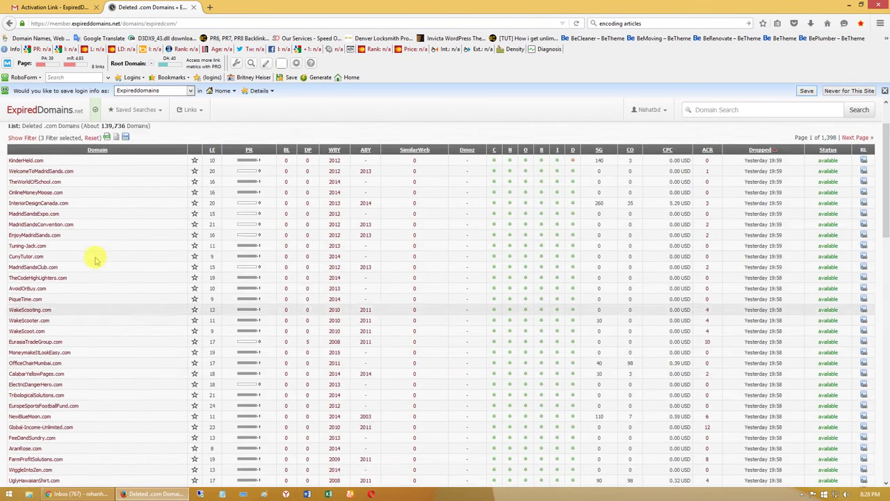
pyautogui.moveTo(44, 162); pyautogui.dragTo(8, 163)
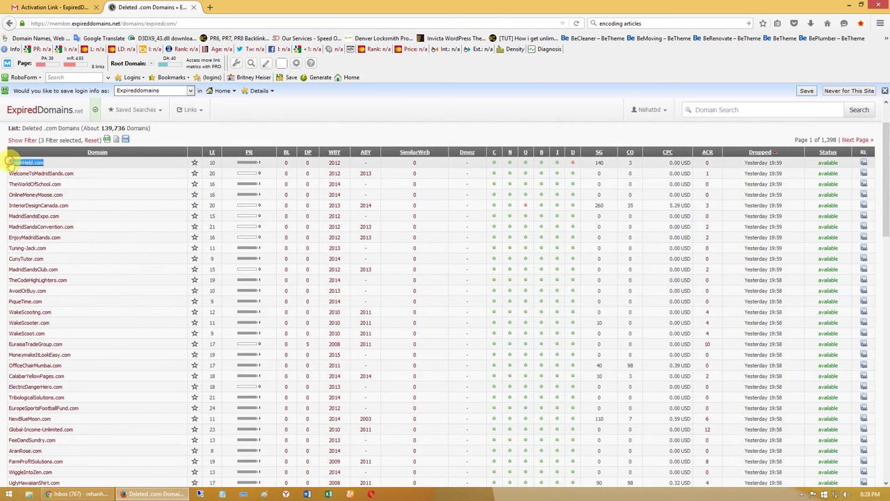
pyautogui.rightClick(21, 163)
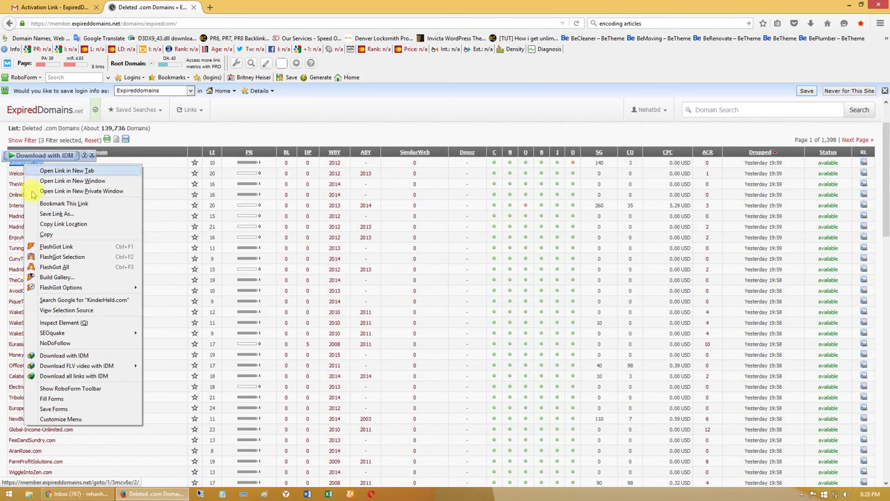
pyautogui.click(41, 240)
pyautogui.click(211, 7)
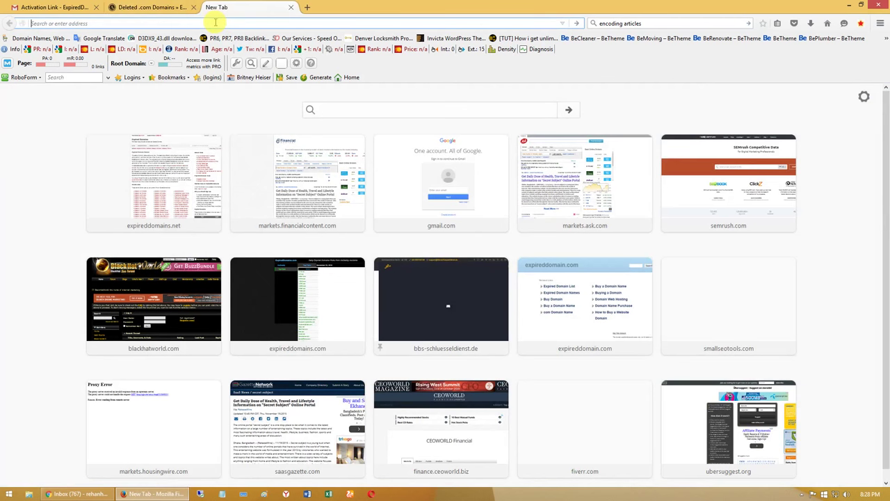
pyautogui.rightClick(218, 24)
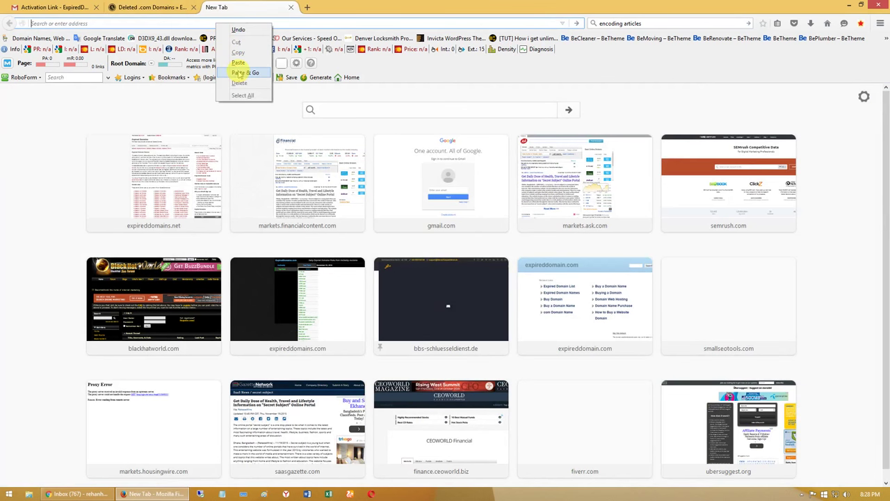
pyautogui.click(239, 73)
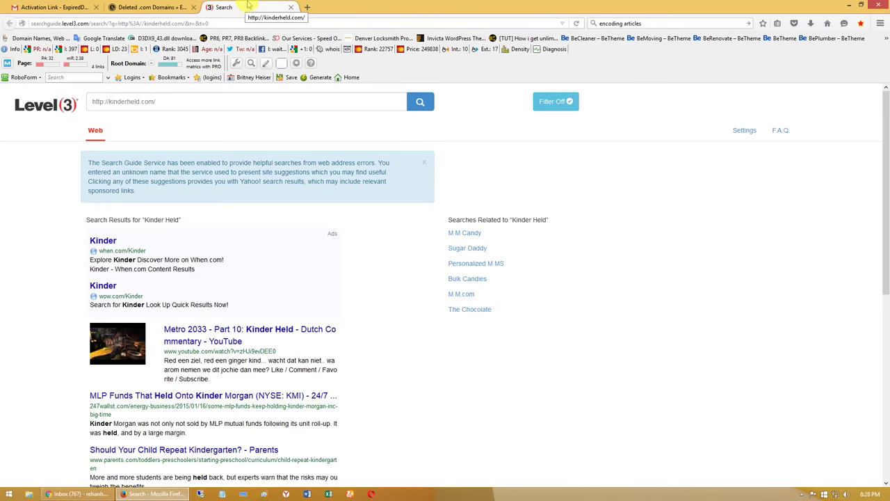
pyautogui.click(291, 6)
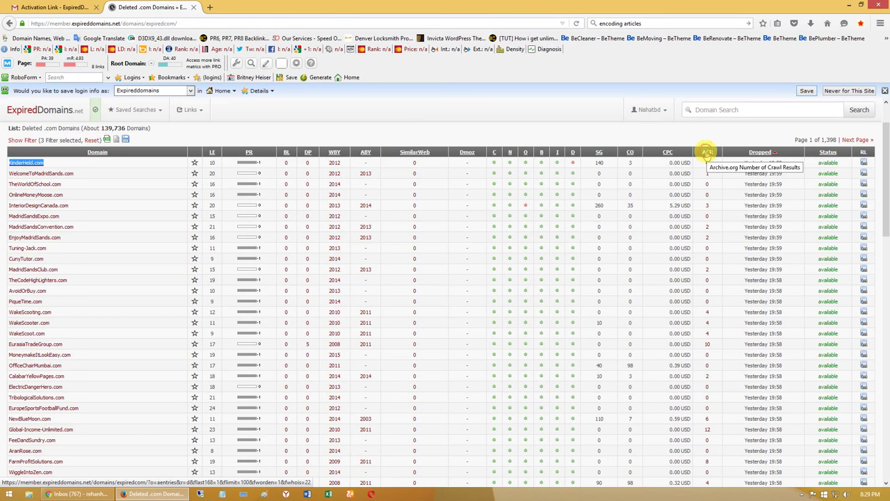
# Step: Sort the domain list by Archive.org crawl results (ACR), highest first, and look through the results
pyautogui.click(707, 153)
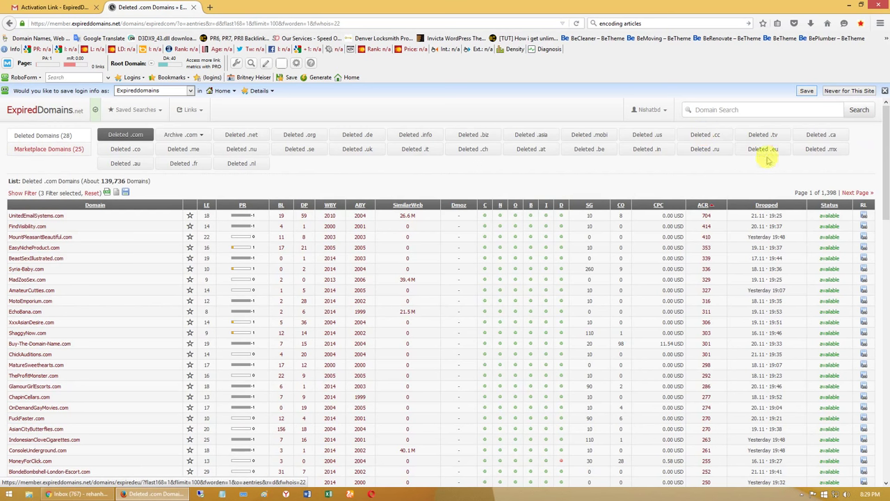
pyautogui.moveTo(709, 222)
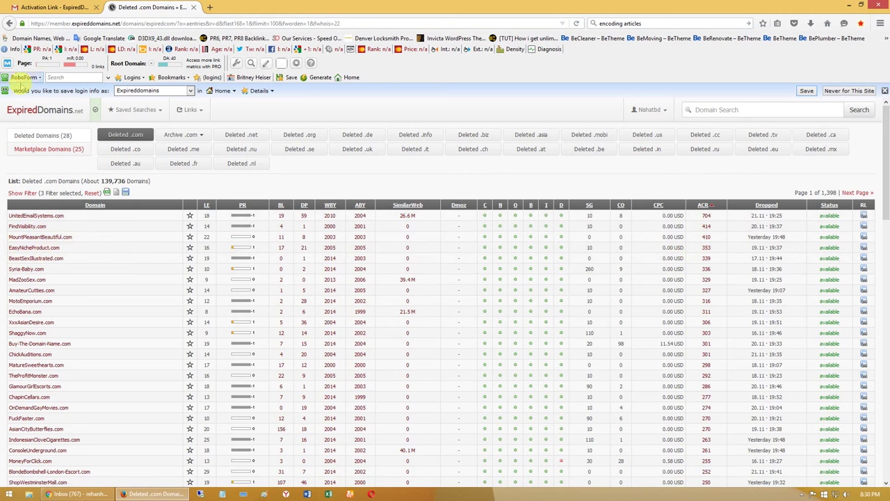
pyautogui.scroll(-5, 139, 272)
pyautogui.scroll(5, 125, 272)
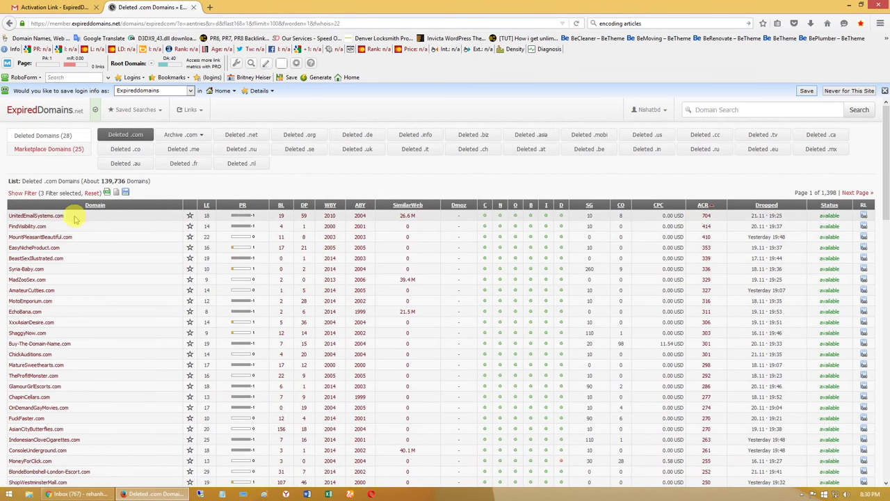
# Step: Copy the domain name UnitedEmailSystems.com from the first row of the list
pyautogui.moveTo(69, 217); pyautogui.dragTo(14, 215)
pyautogui.hotkey('ctrl', 'c')
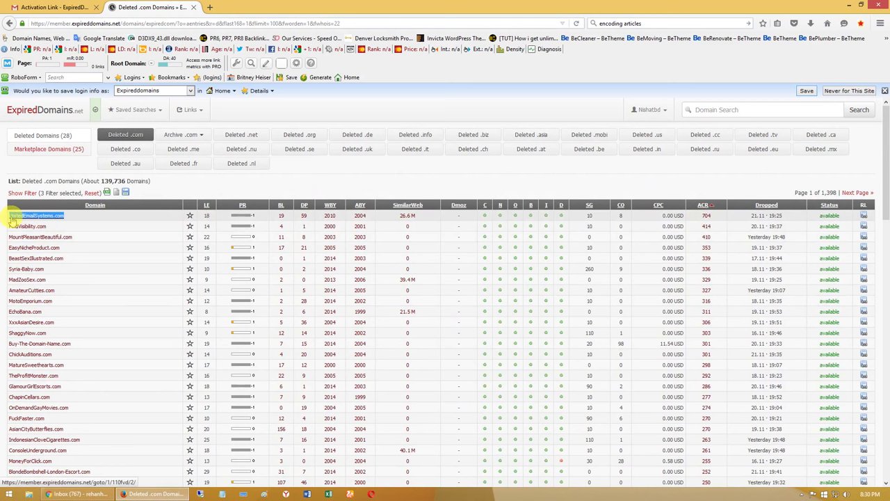
pyautogui.rightClick(18, 220)
pyautogui.click(41, 286)
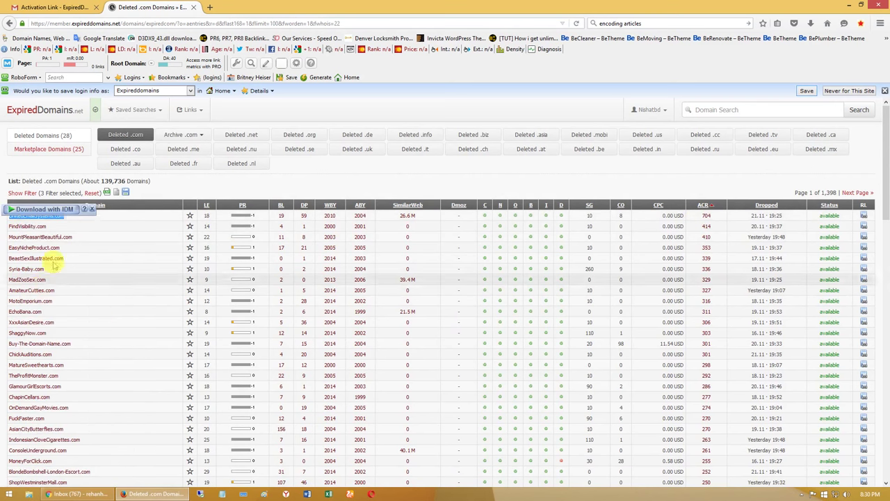
# Step: Open archive.org in a new browser tab
pyautogui.click(210, 6)
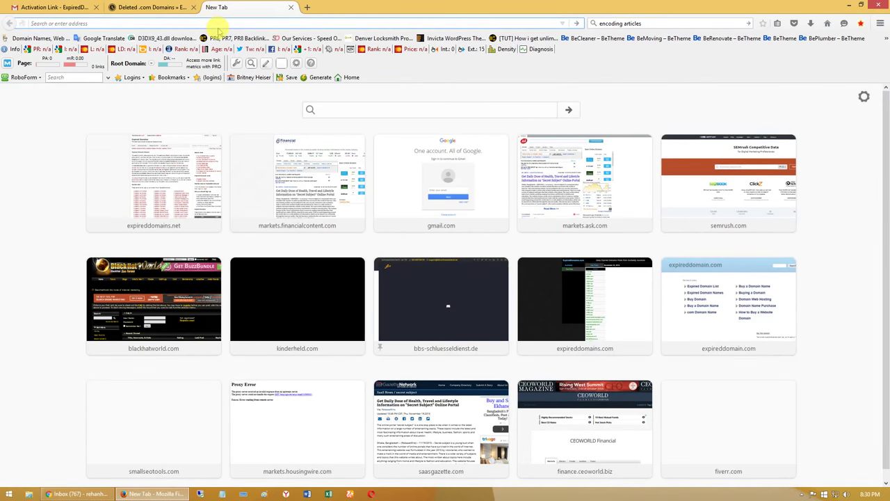
pyautogui.write('arch')
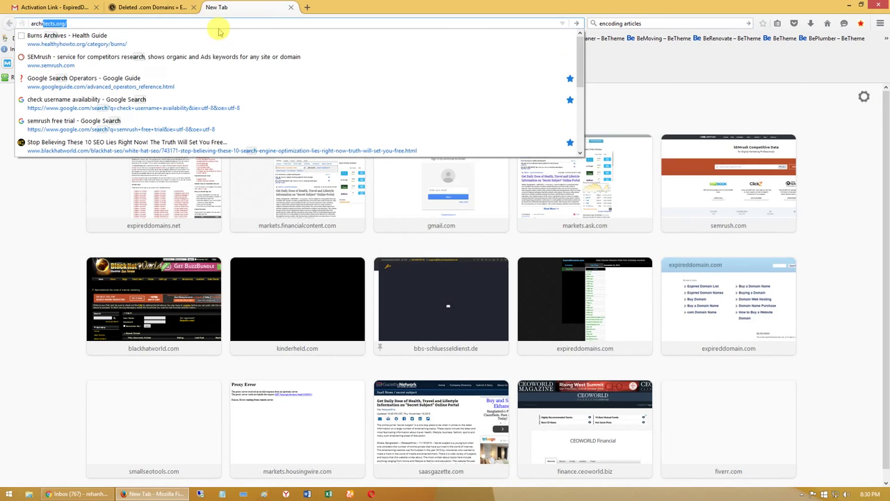
pyautogui.write('ive.')
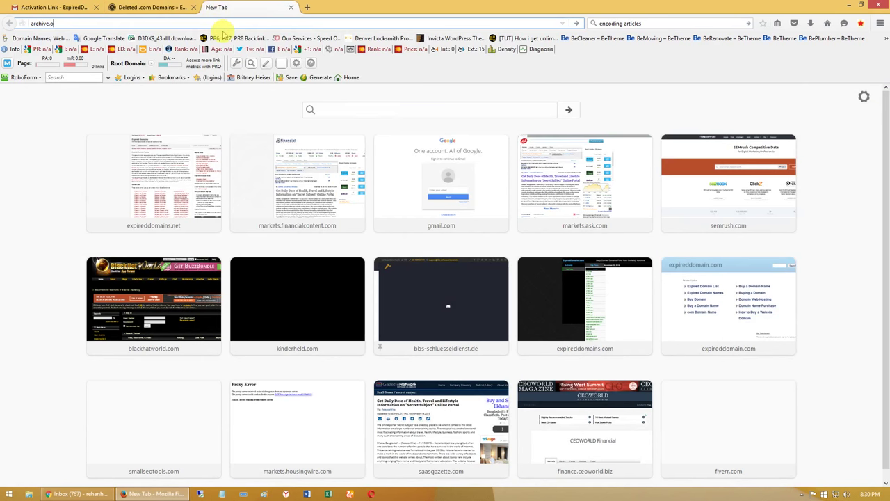
pyautogui.write('orh')
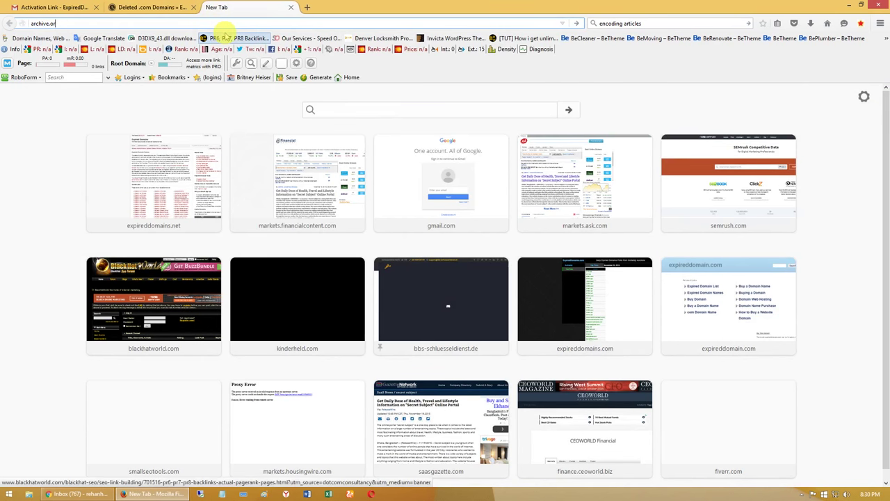
pyautogui.press('BackSpace')
pyautogui.write('g')
pyautogui.press('Return')
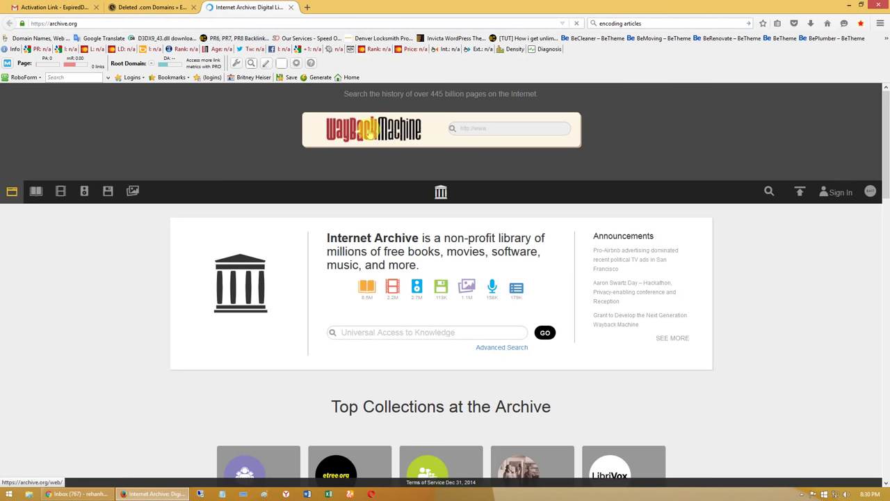
# Step: Look up the copied domain UnitedEmailSystems.com in the Wayback Machine
pyautogui.click(476, 128)
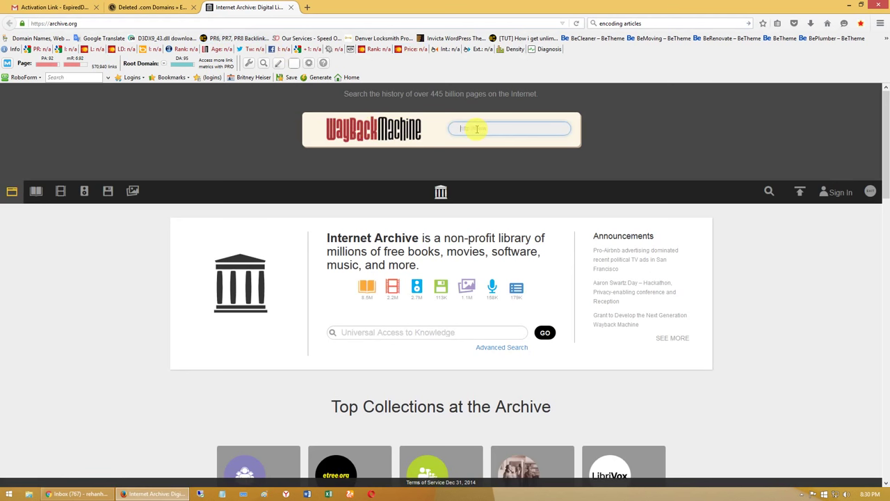
pyautogui.rightClick(476, 128)
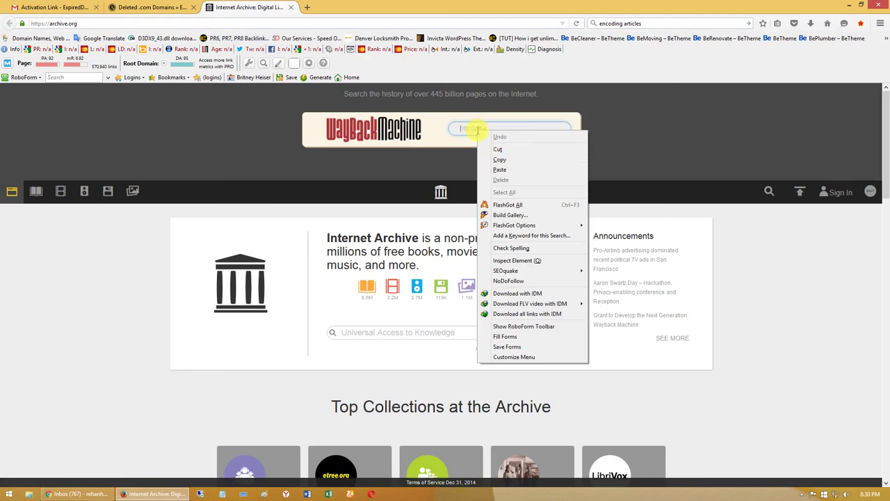
pyautogui.click(498, 173)
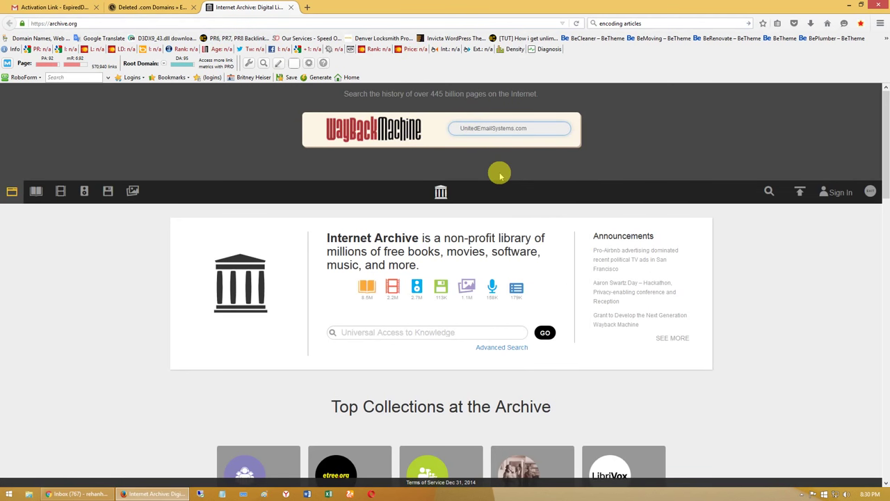
pyautogui.press('Return')
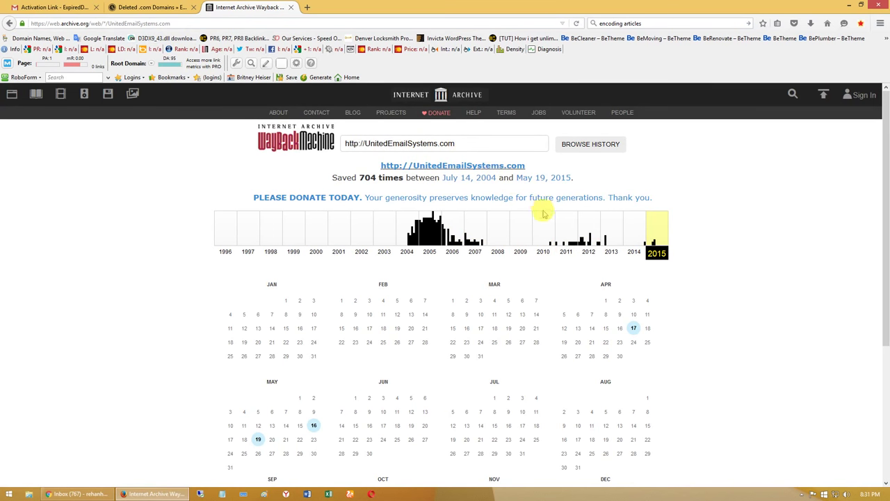
# Step: Show the domain's 2006 snapshot calendar and review the days on which it was archived
pyautogui.click(453, 254)
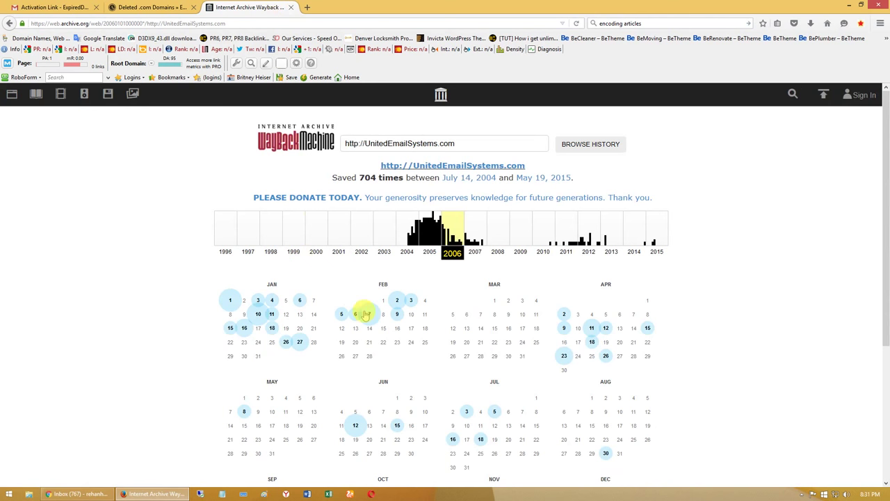
pyautogui.scroll(-4, 546, 309)
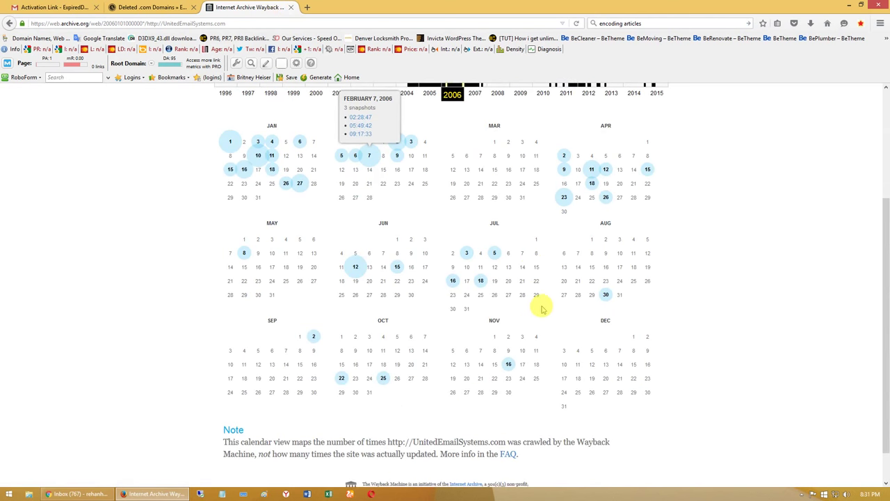
pyautogui.scroll(3, 534, 308)
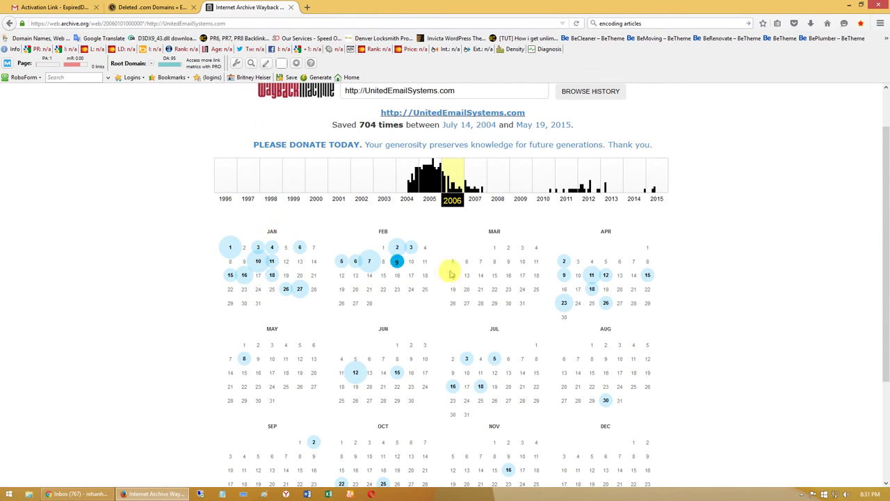
# Step: Open the February 7, 2006 snapshot in a new browser tab, examine the archived homepage's content, and close that tab
pyautogui.rightClick(368, 262)
pyautogui.click(382, 270)
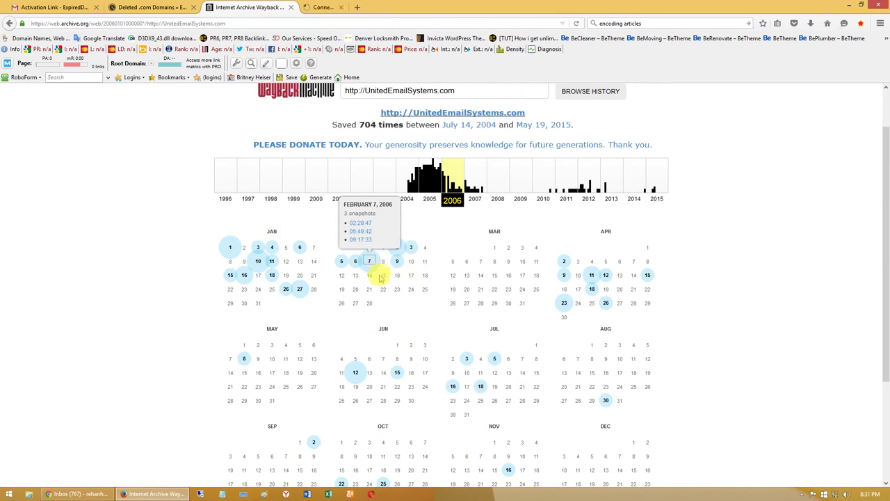
pyautogui.click(337, 7)
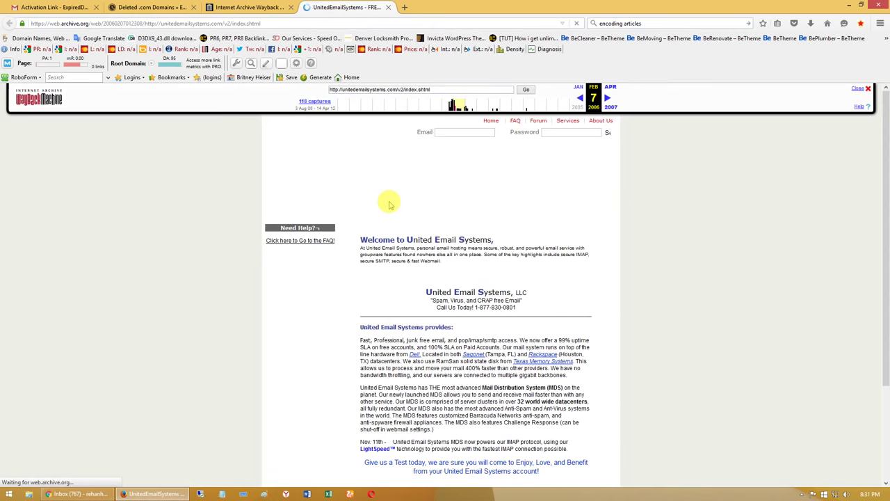
pyautogui.scroll(-3, 400, 293)
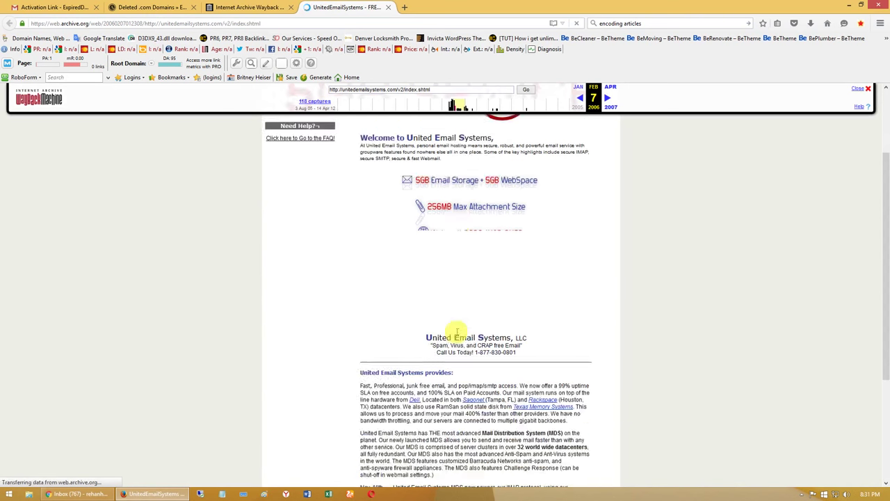
pyautogui.scroll(-5, 386, 296)
pyautogui.scroll(-3, 387, 293)
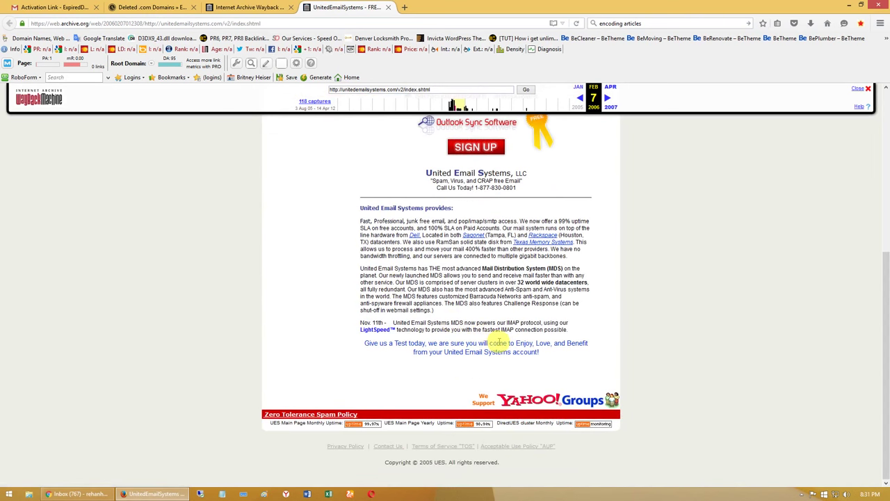
pyautogui.scroll(7, 360, 239)
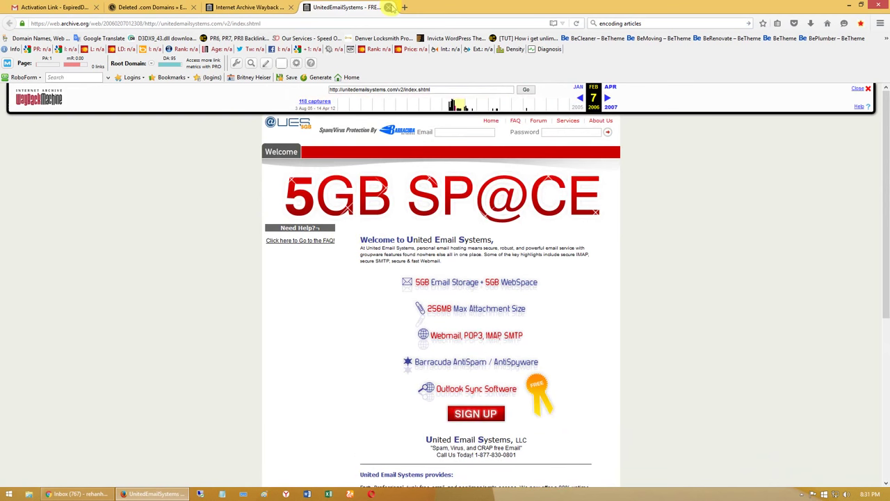
pyautogui.click(389, 7)
# Step: Open the June 12, 2006 snapshot in a new browser tab and examine the archived homepage's content
pyautogui.scroll(-2, 313, 243)
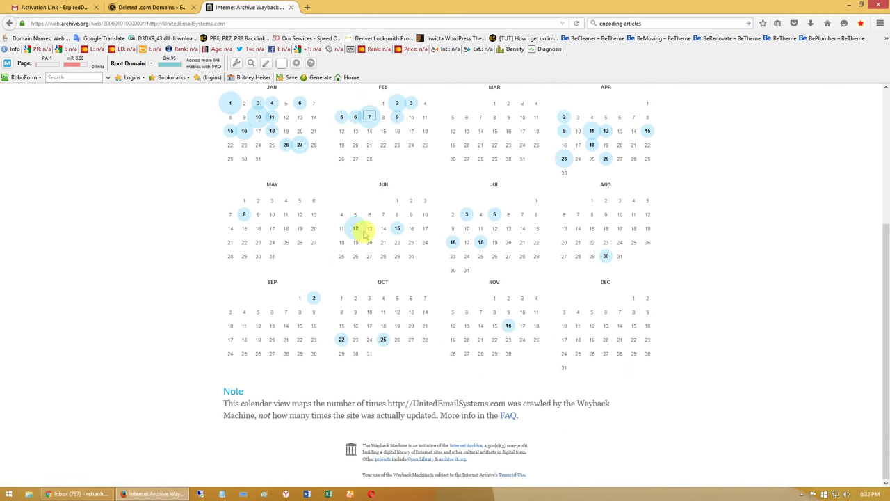
pyautogui.rightClick(356, 229)
pyautogui.click(379, 235)
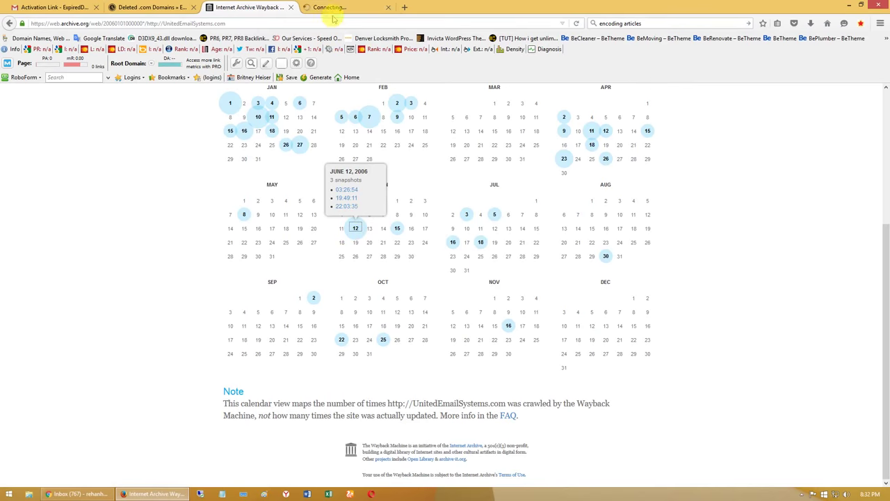
pyautogui.click(339, 7)
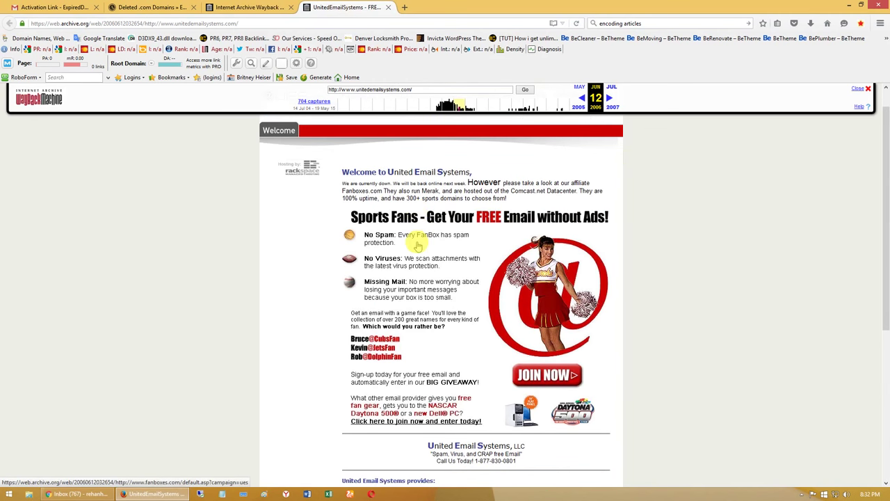
pyautogui.scroll(-3, 418, 243)
pyautogui.scroll(4, 410, 251)
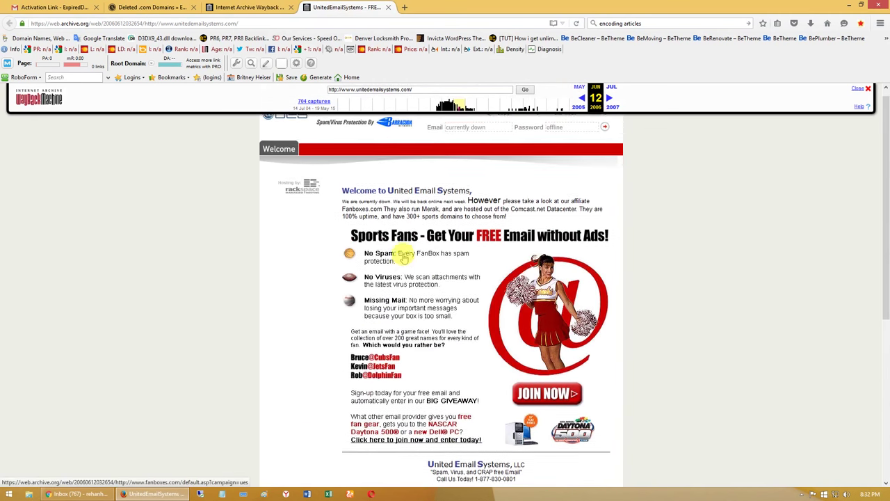